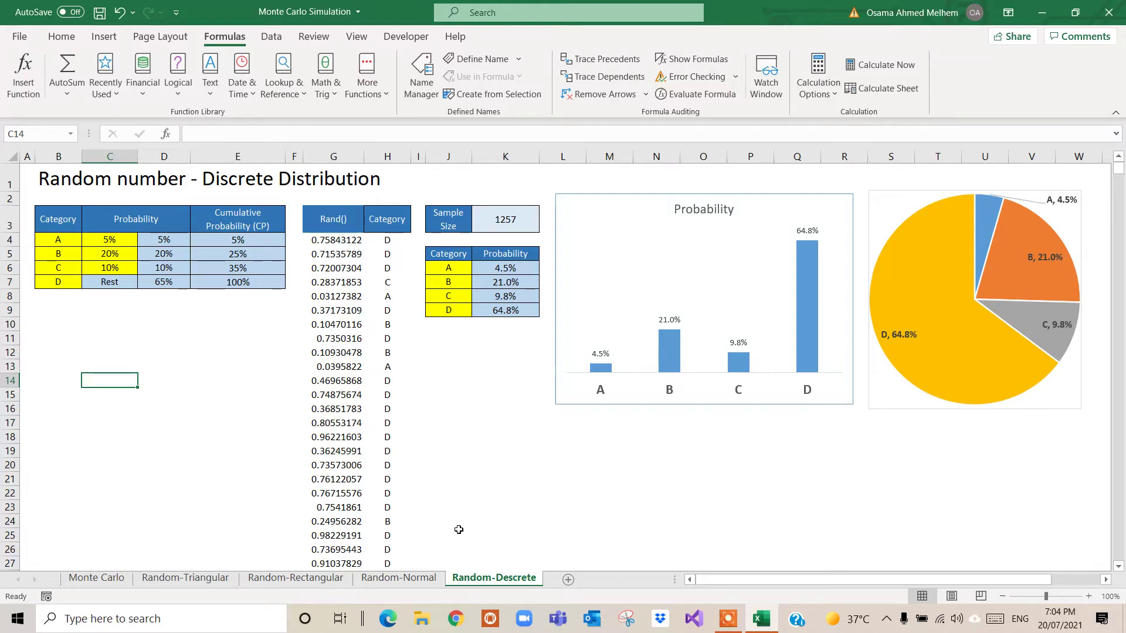
- Look through the Random-Triangular, Random-Rectangular and Random-Normal sheets, then return to Random-Descrete
click(198, 579)
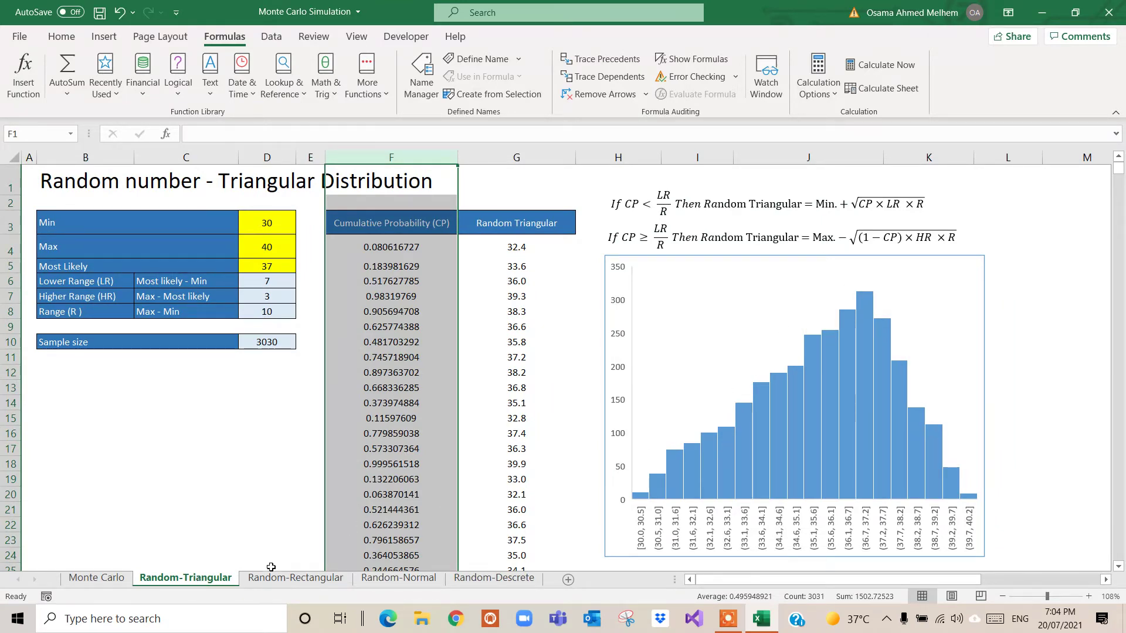
click(286, 581)
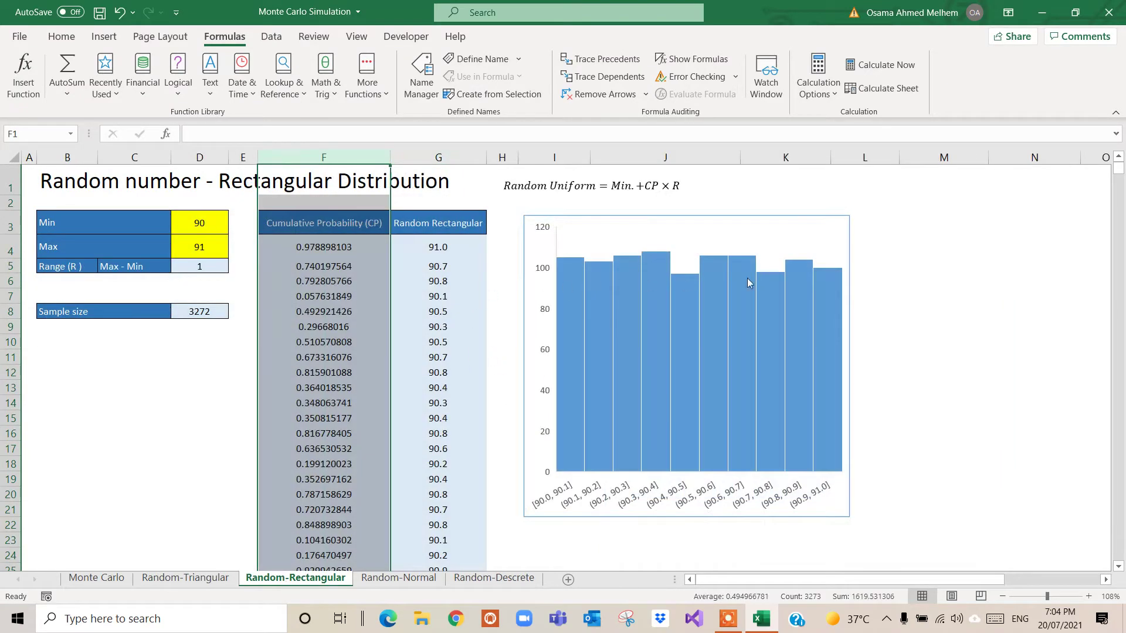
click(381, 581)
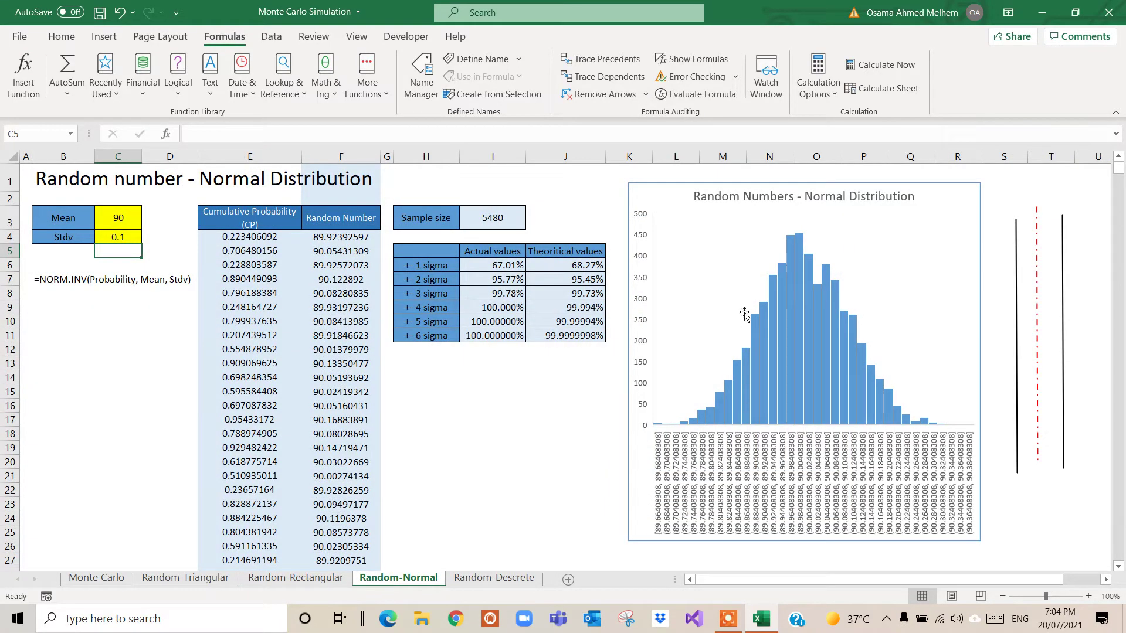
click(482, 582)
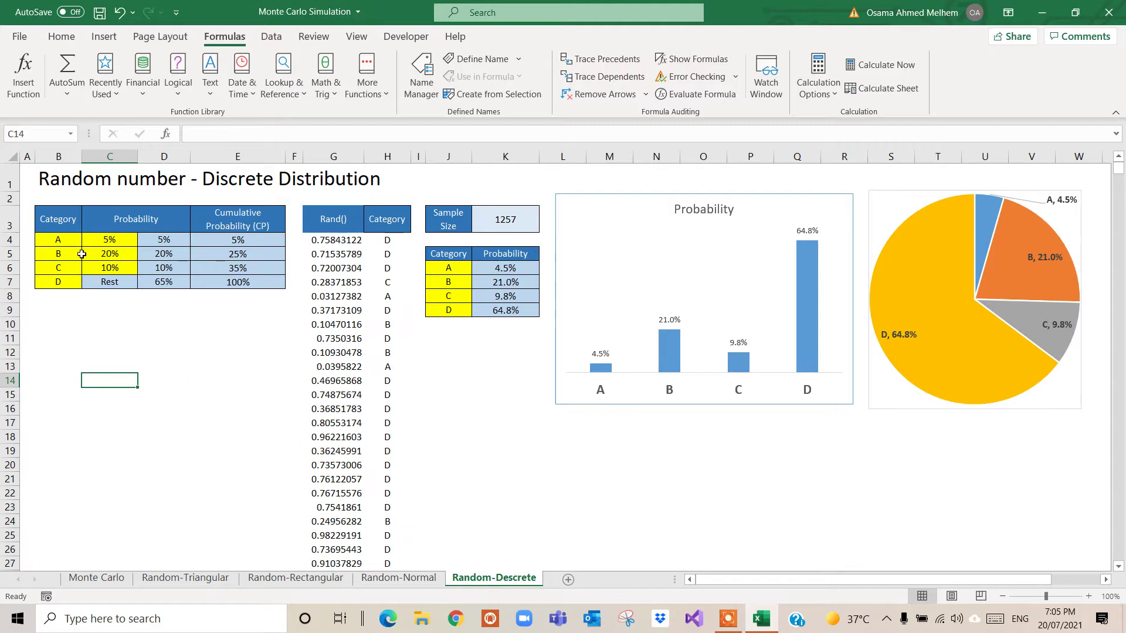
- Review the category inputs: A 5%, B 20%, C 10% and D taking the Rest
click(112, 239)
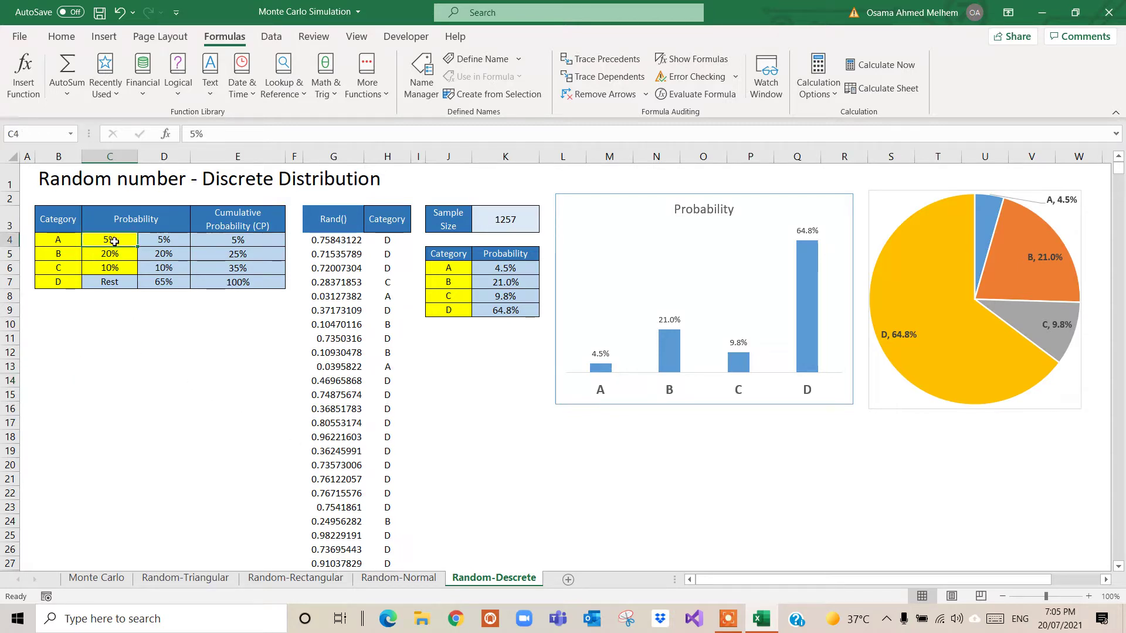
click(59, 241)
click(105, 256)
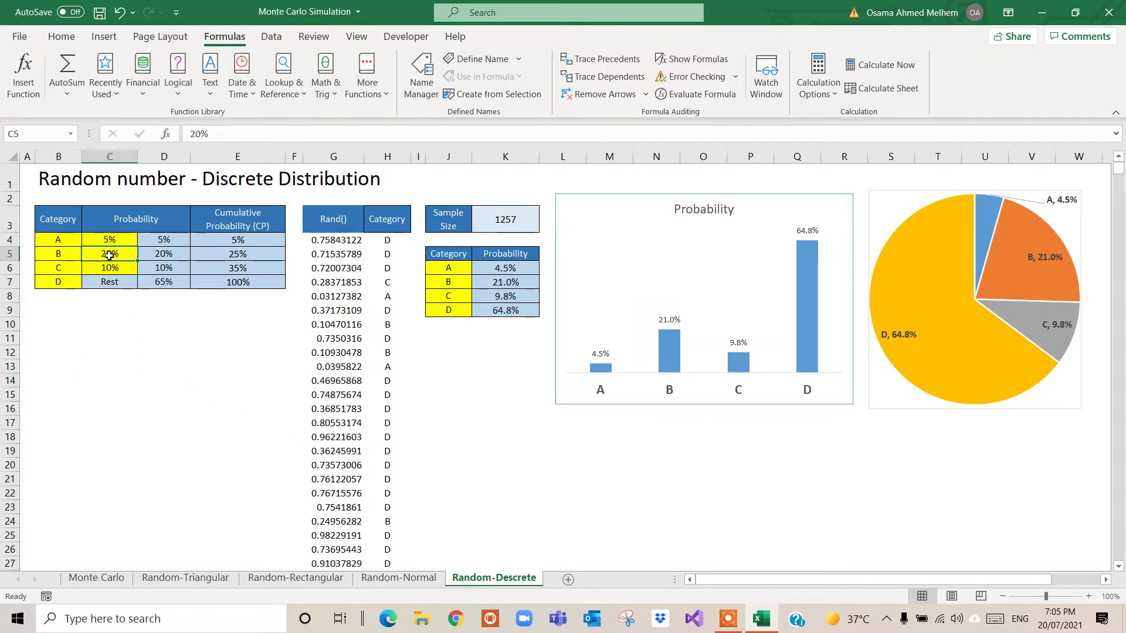
click(57, 255)
click(118, 268)
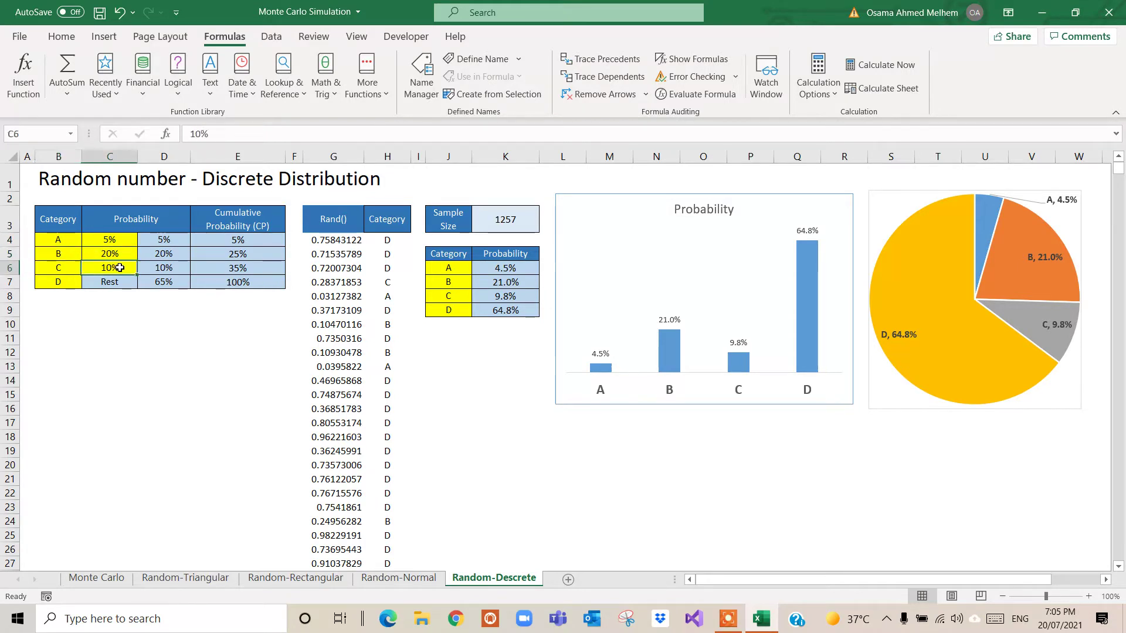
click(80, 270)
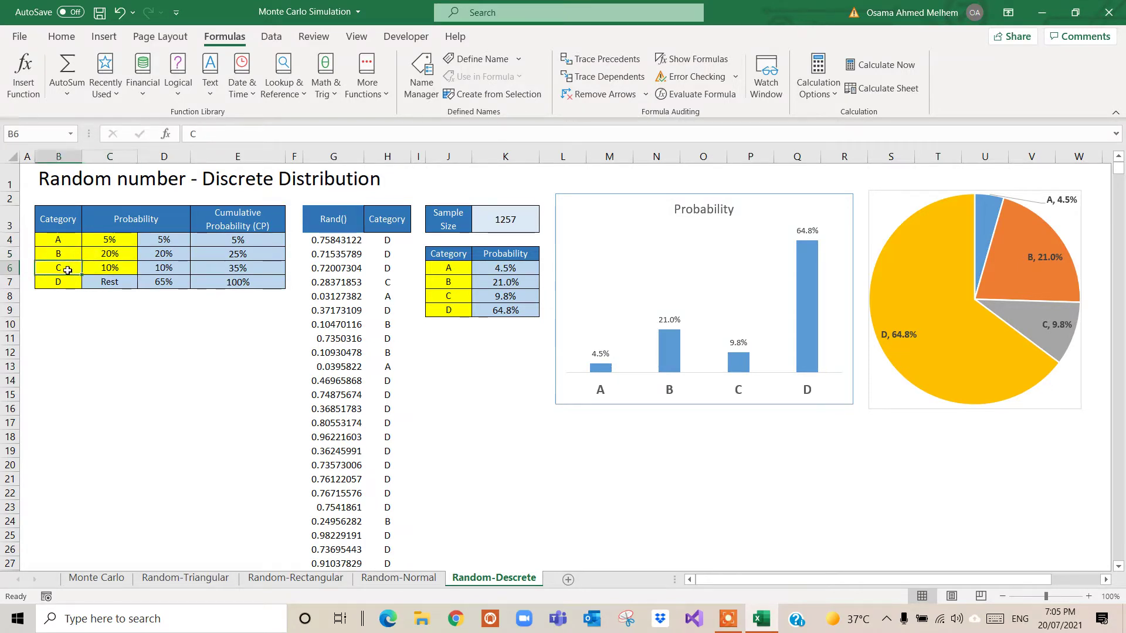
click(101, 282)
click(57, 283)
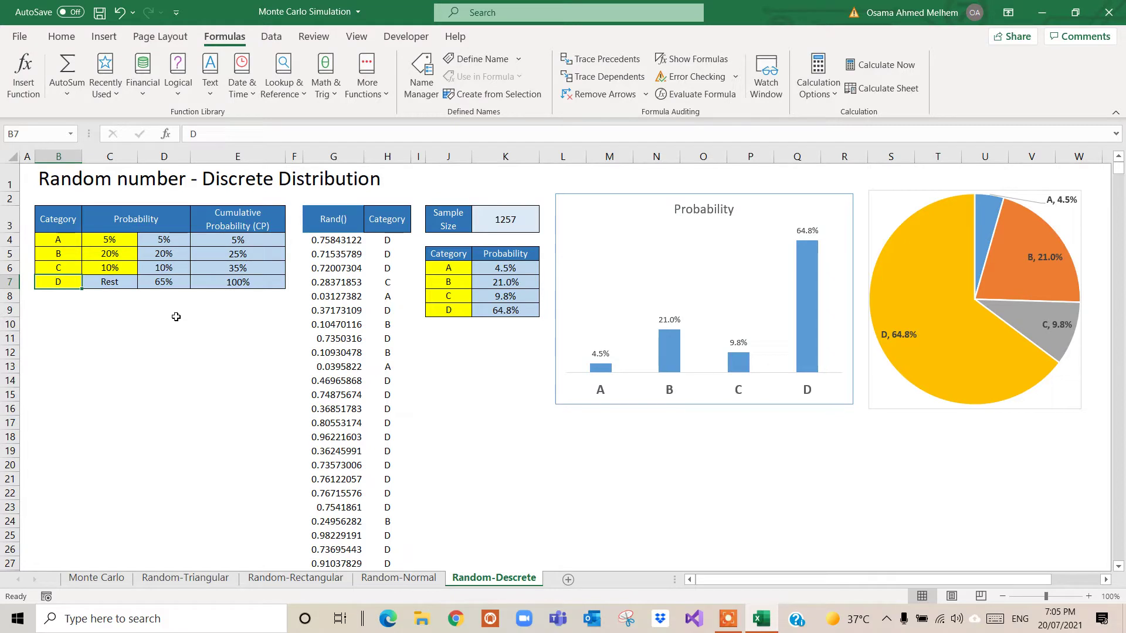
- Inspect the D4 and D7 probability formulas and the E4–E7 cumulative formulas ending at 100%
click(170, 241)
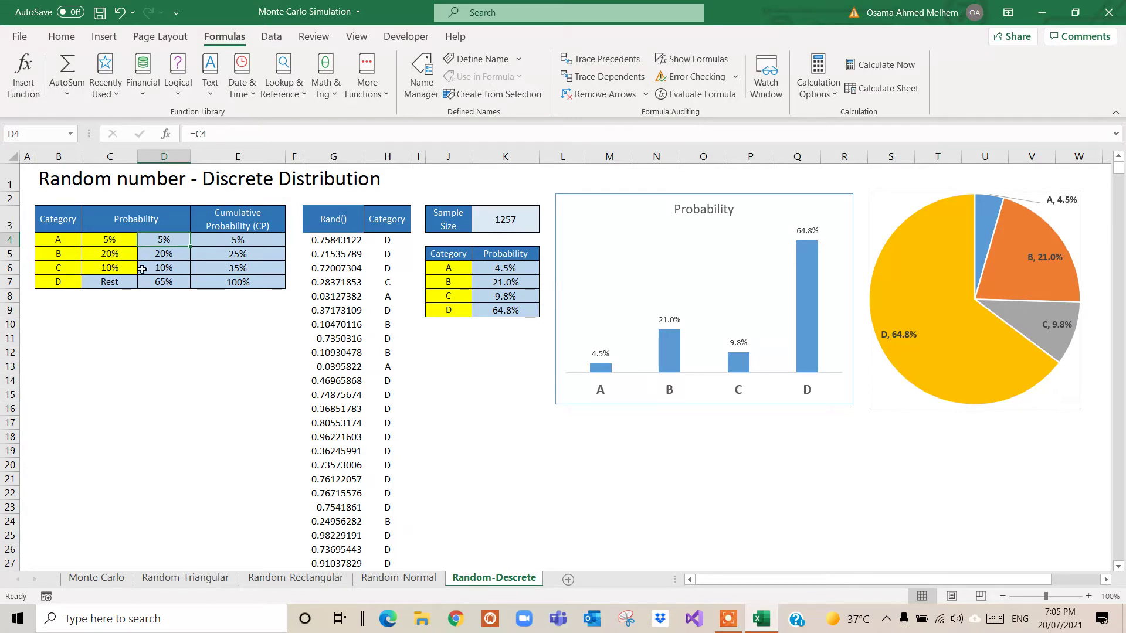
click(173, 282)
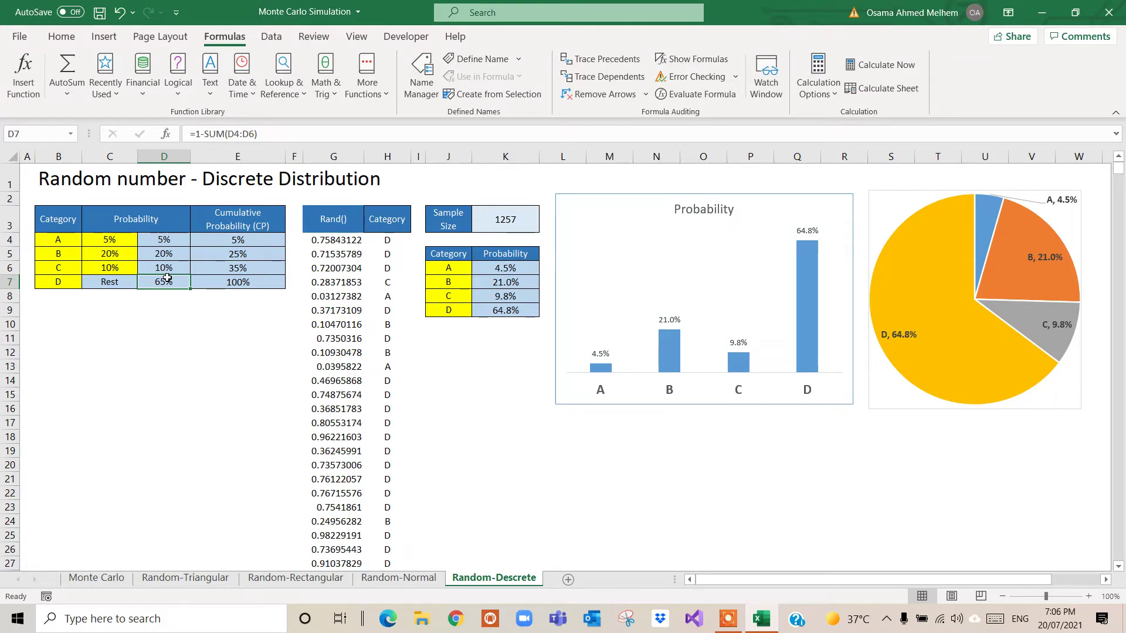
click(245, 244)
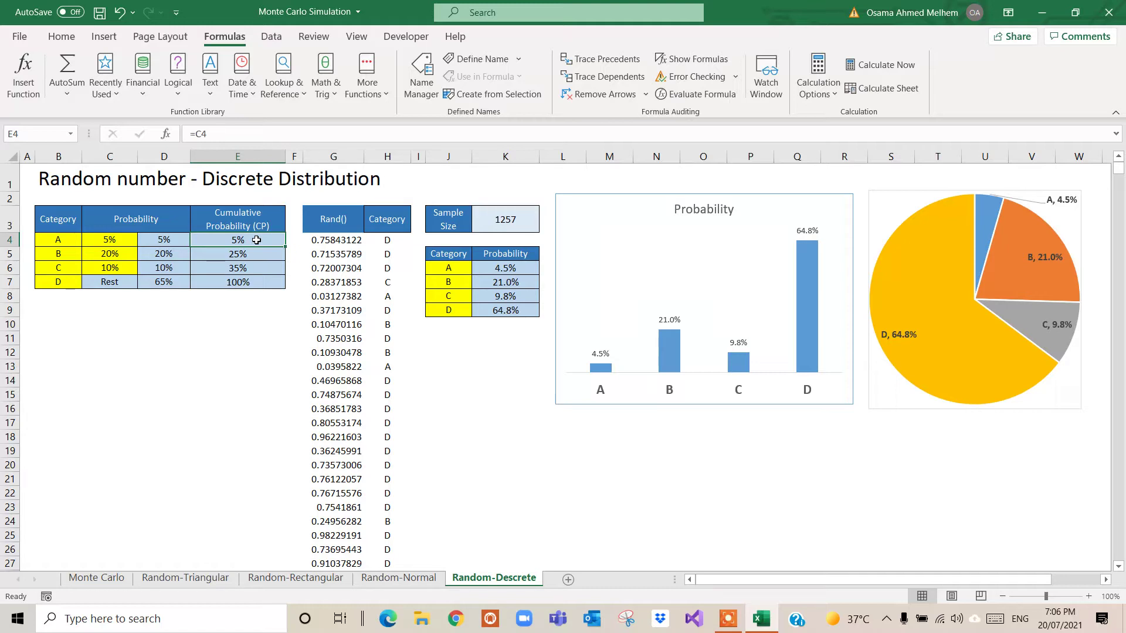
click(250, 254)
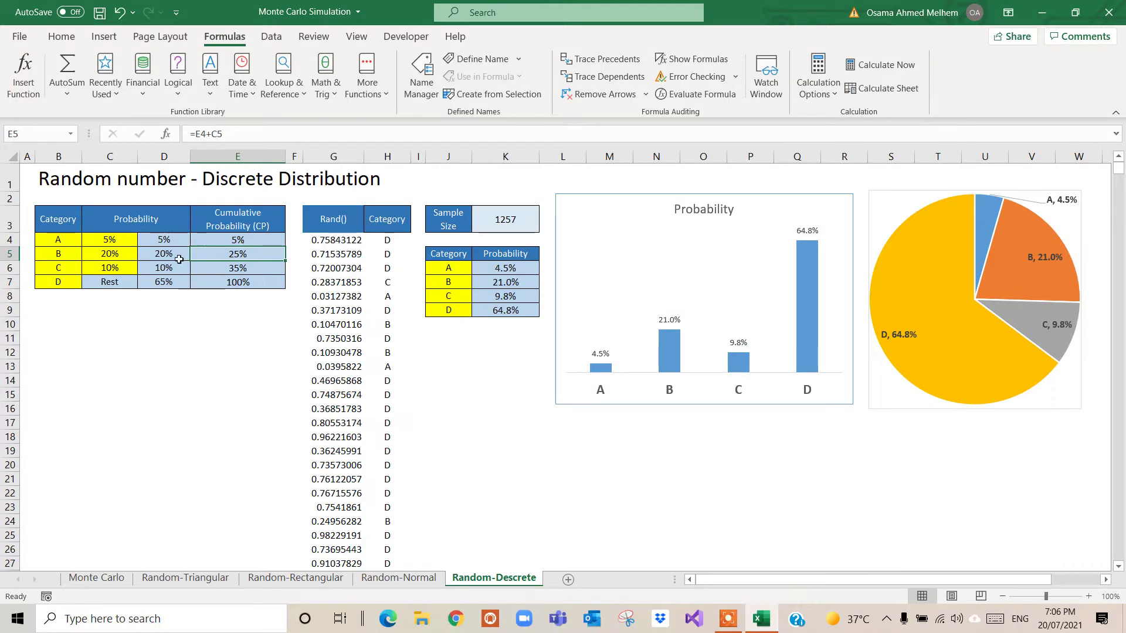
click(239, 267)
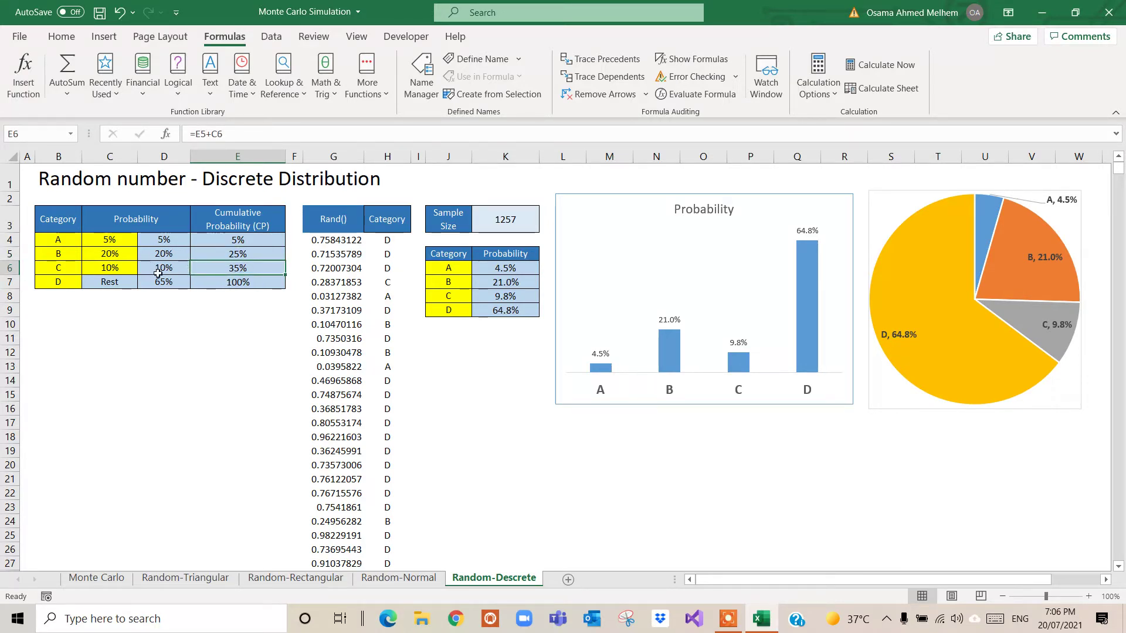
click(241, 282)
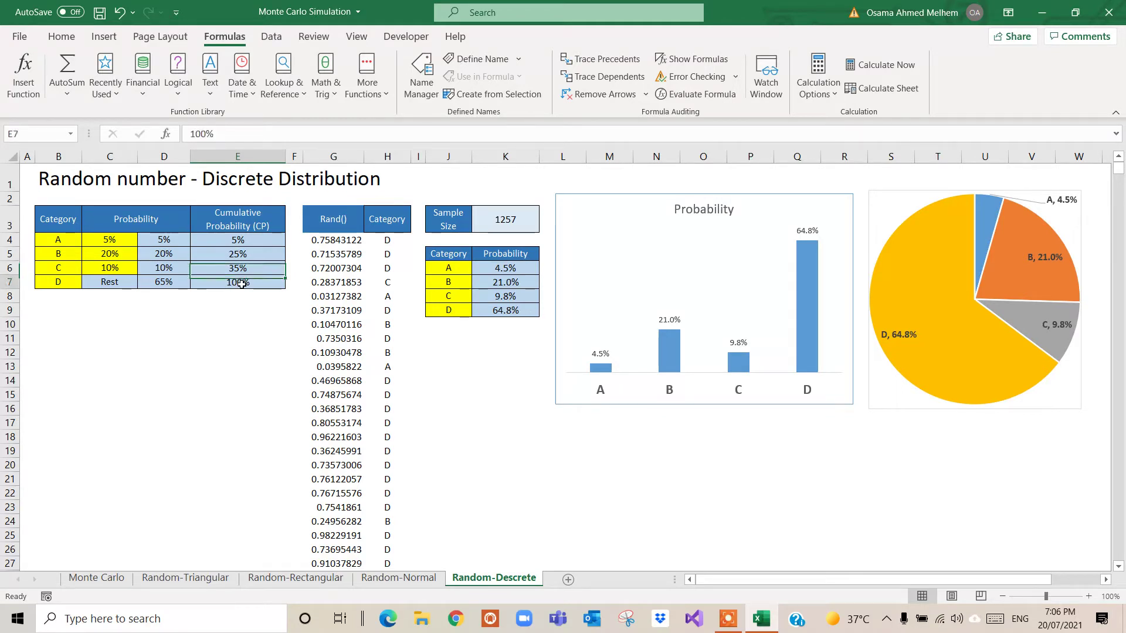
click(169, 284)
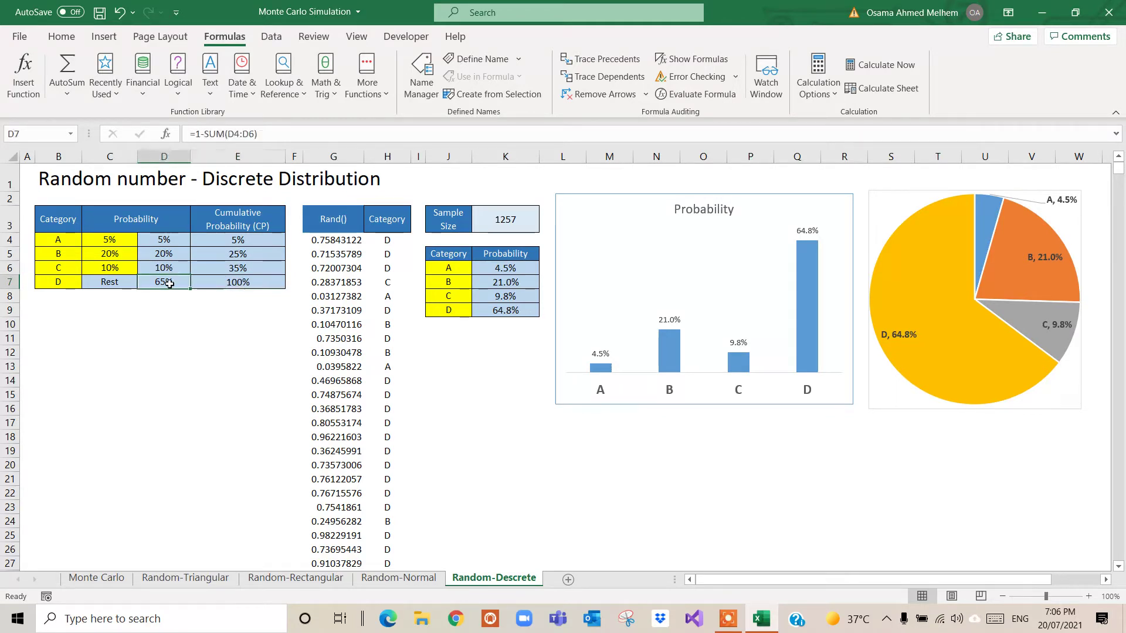
drag(251, 268, 249, 276)
click(247, 281)
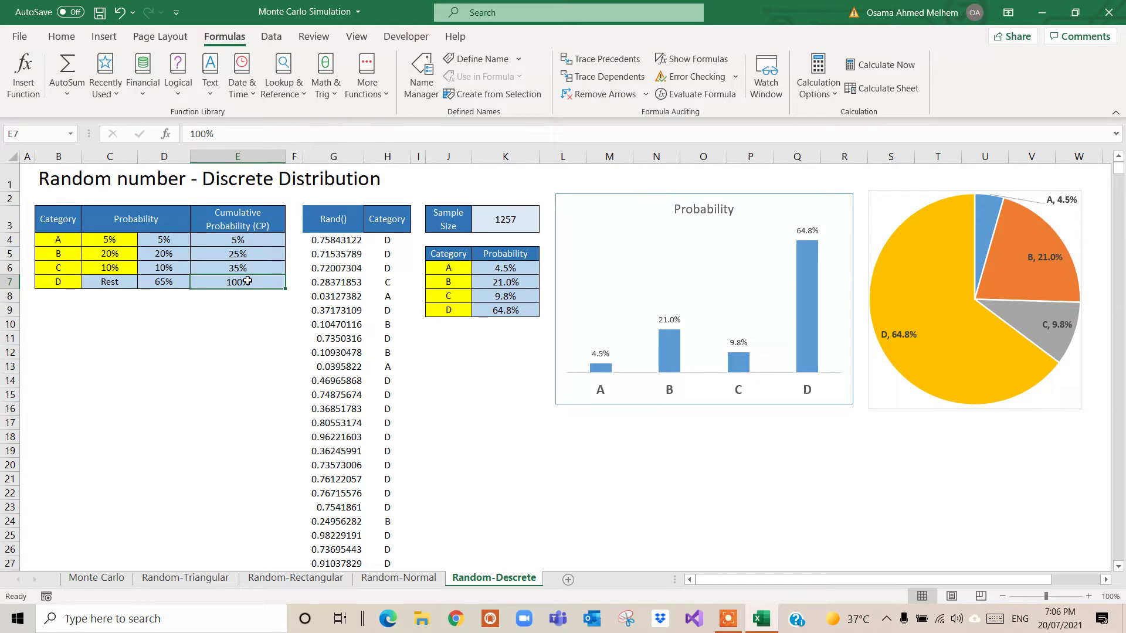
- Inspect the =RAND() formula in G4 and the IF category formula in H4, recommitting H4 to recalculate
drag(328, 155, 391, 151)
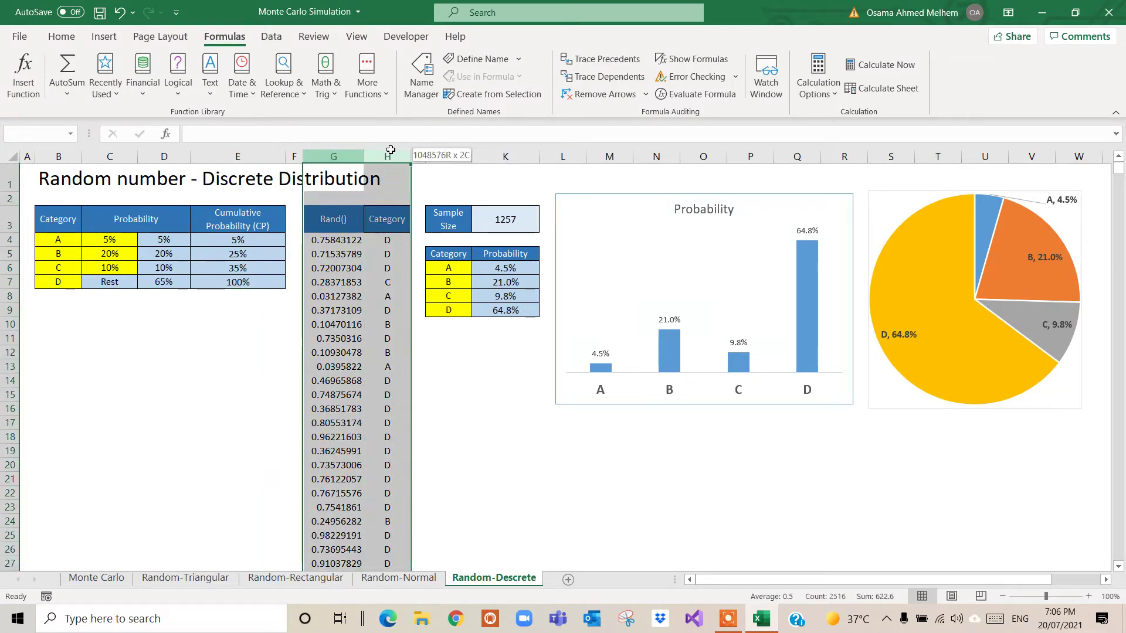
click(344, 221)
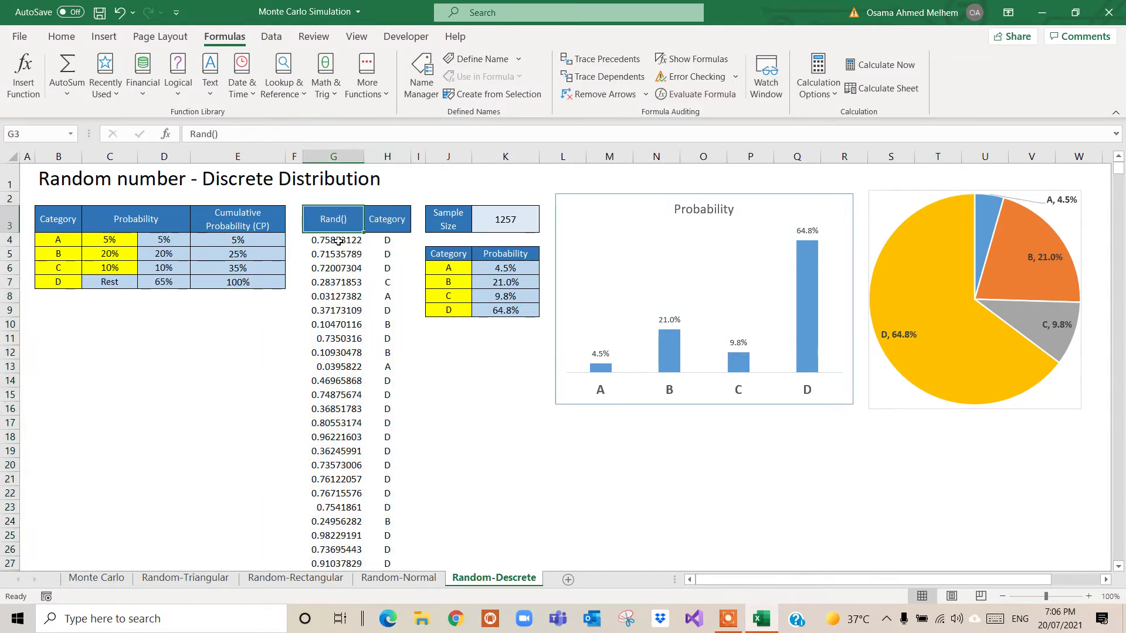
click(339, 241)
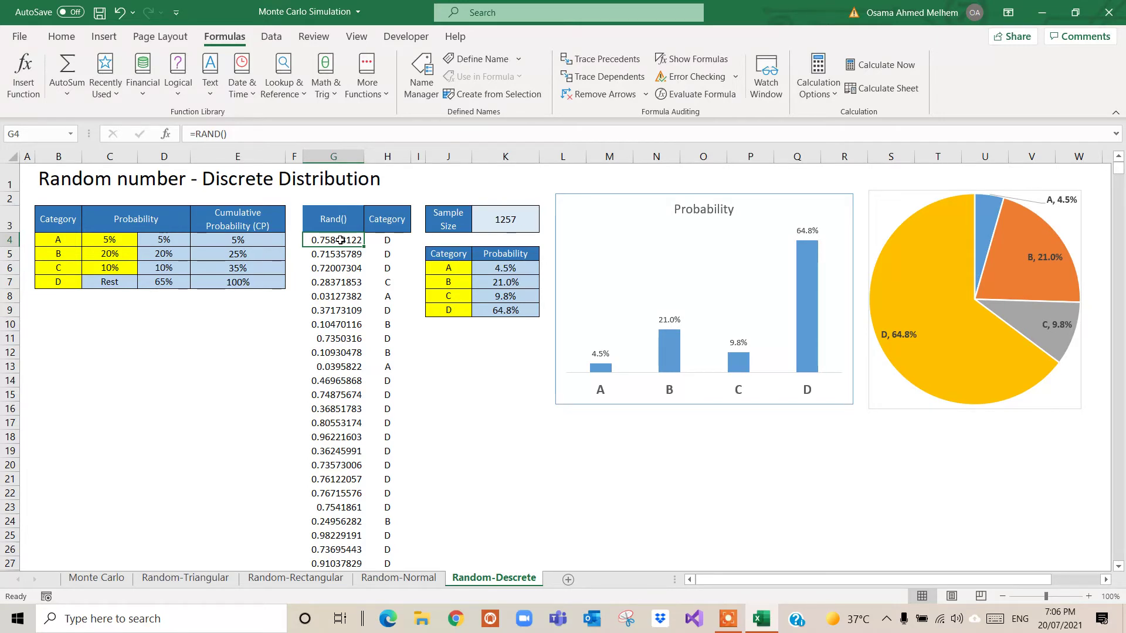
click(388, 239)
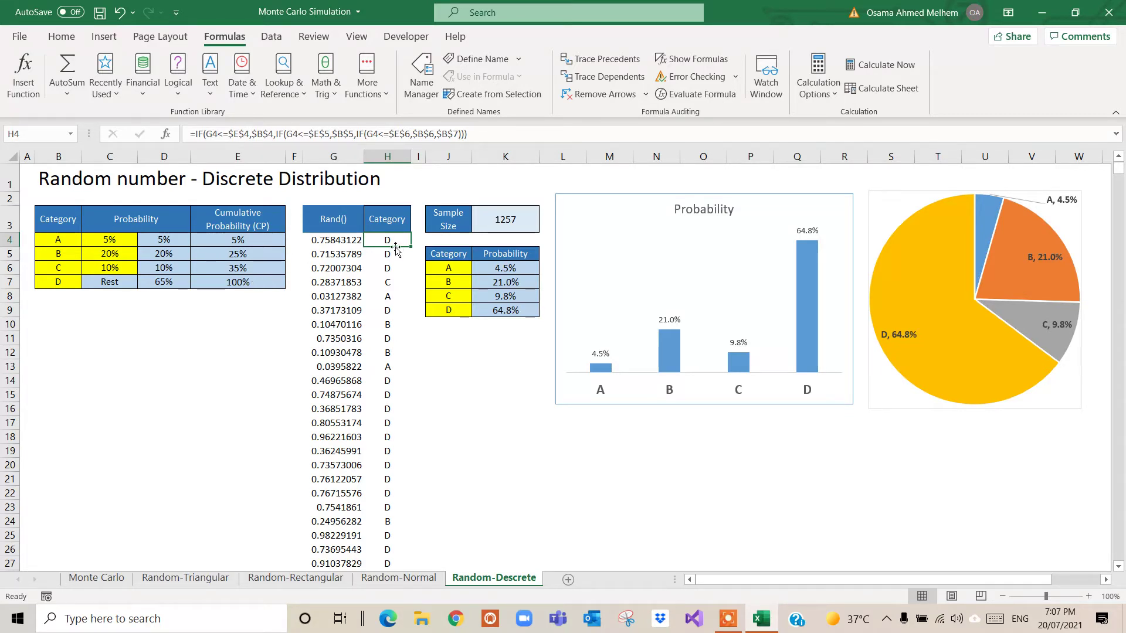
drag(192, 134, 490, 142)
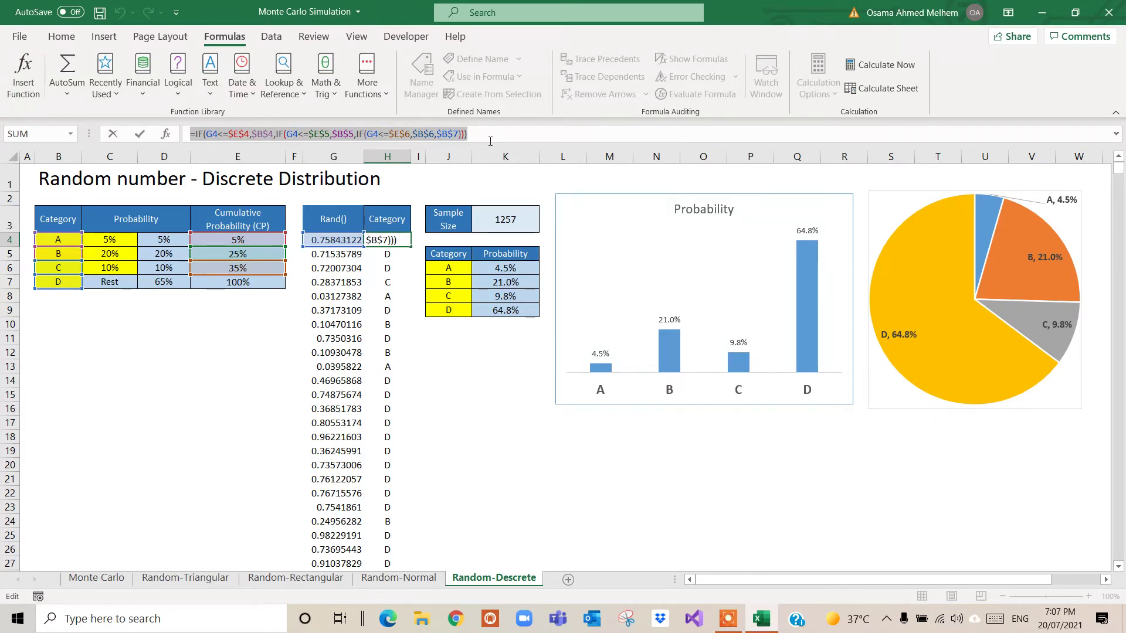
key(Return)
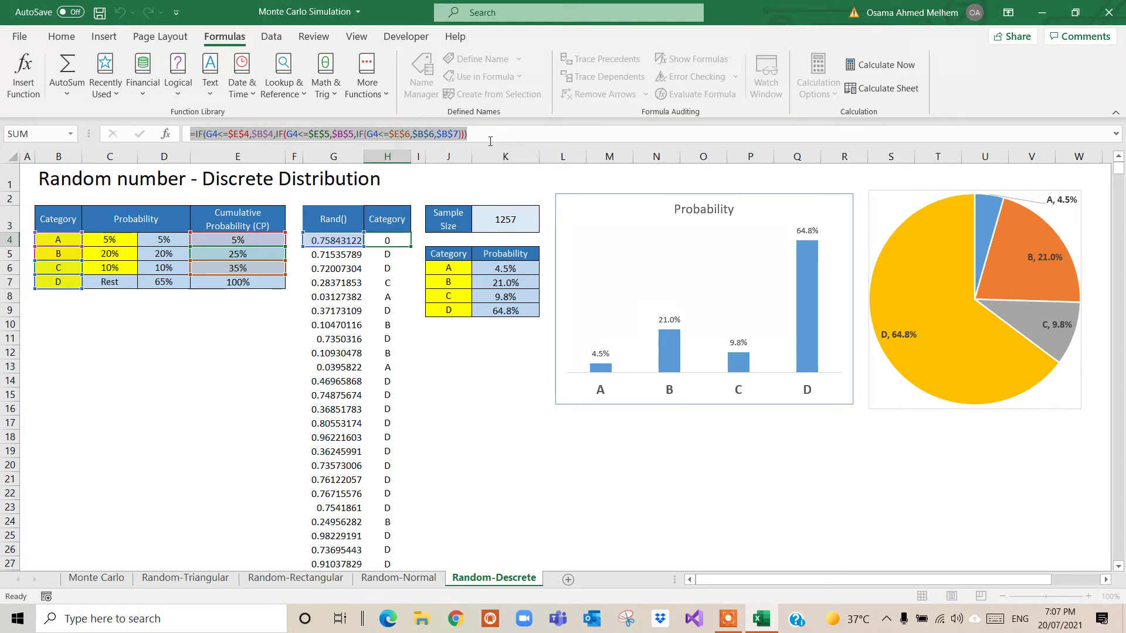
click(349, 240)
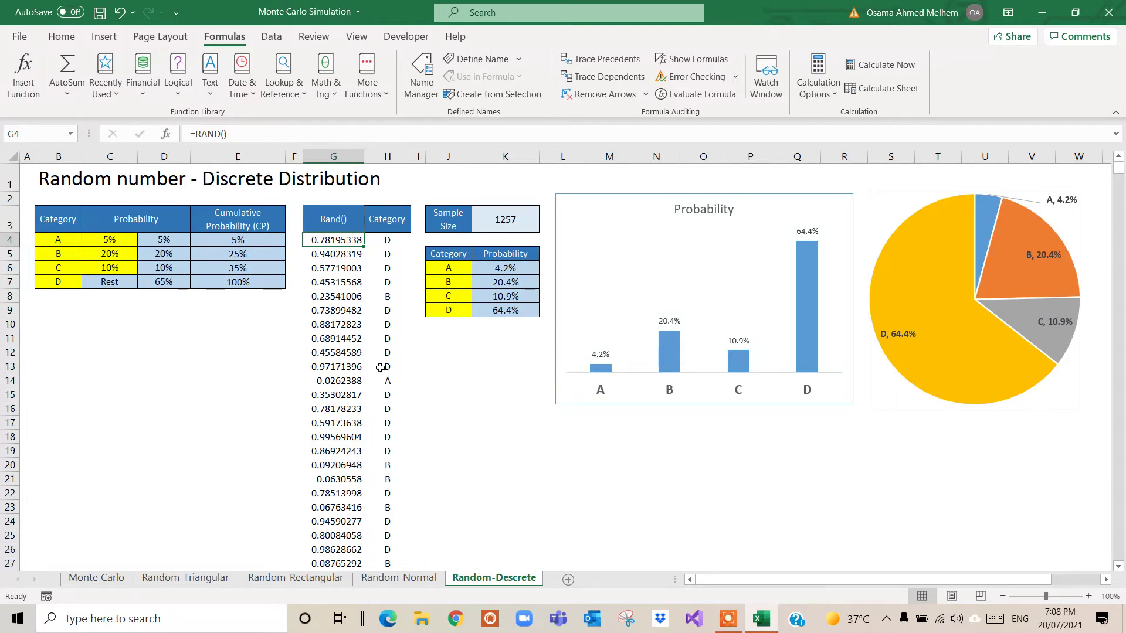
- Fill the G4:H4 Rand() and Category formulas down to row 1260, then return to the top
click(391, 240)
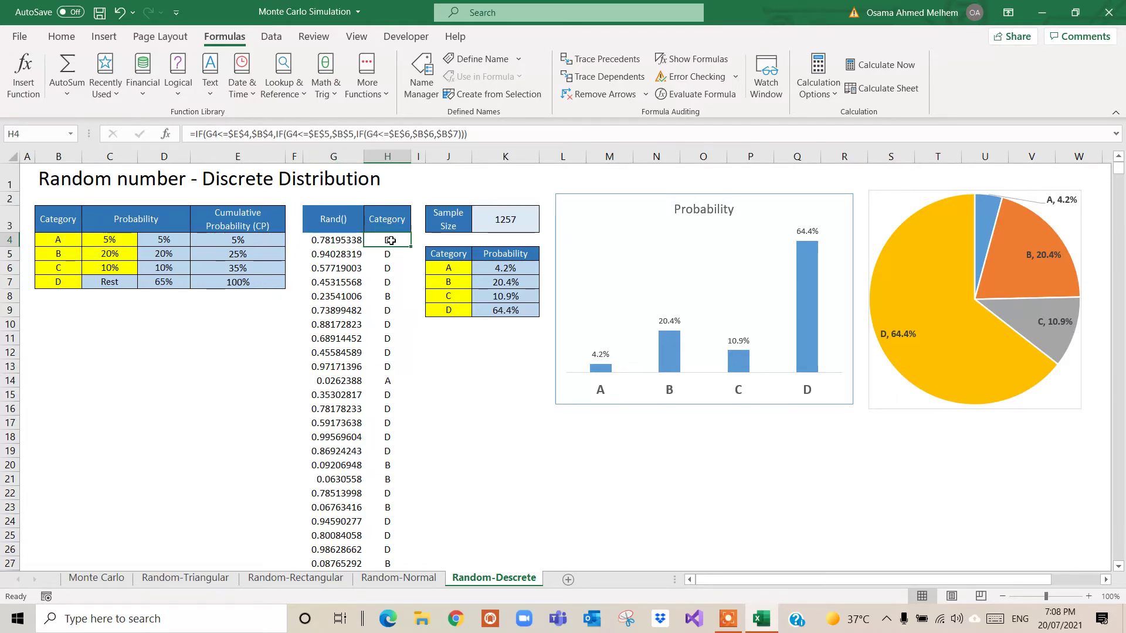
mouse_move(348, 240)
mouse_down()
mouse_move(401, 238)
mouse_move(411, 249)
mouse_move(405, 353)
mouse_up()
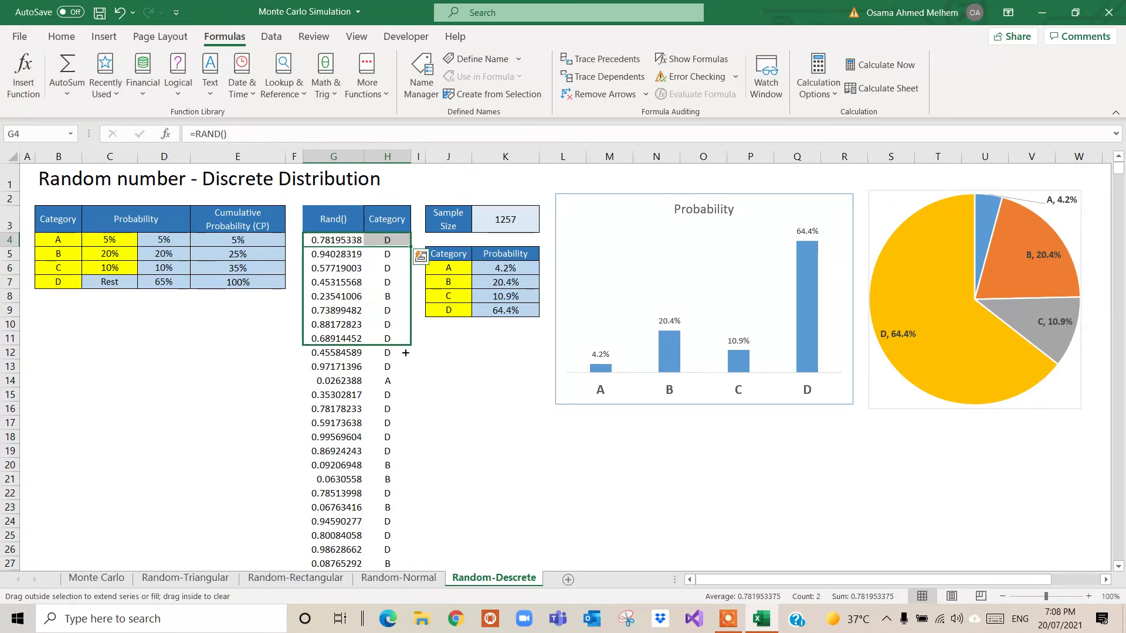
mouse_move(405, 352)
mouse_down()
mouse_move(402, 570)
mouse_move(474, 630)
mouse_up()
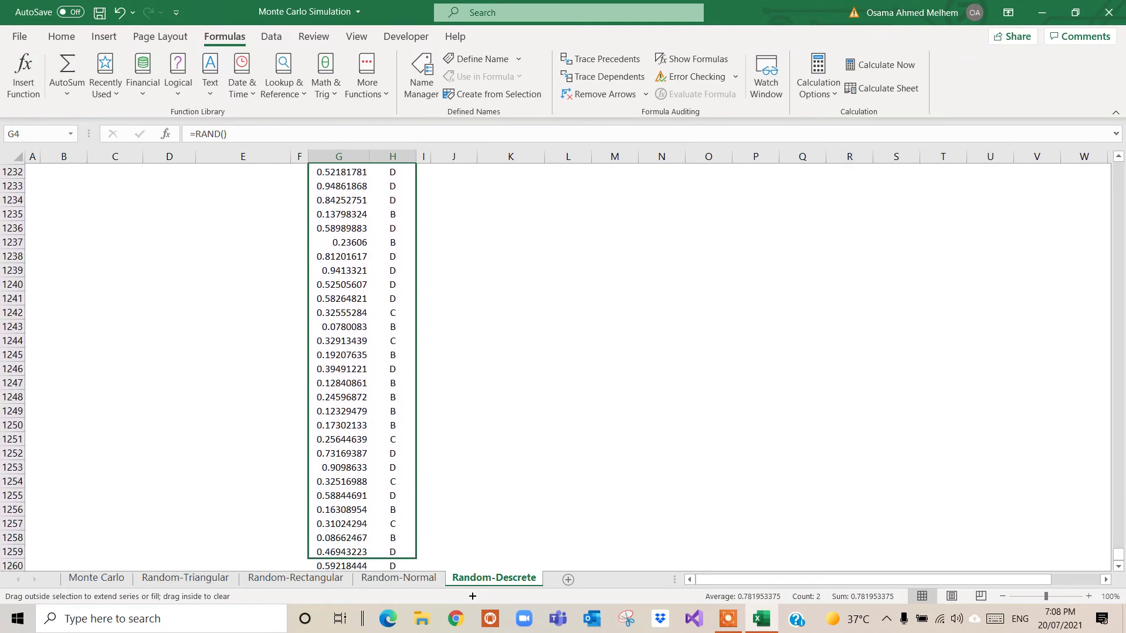
mouse_move(475, 630)
mouse_down()
mouse_move(471, 583)
mouse_move(427, 531)
mouse_move(425, 544)
mouse_up()
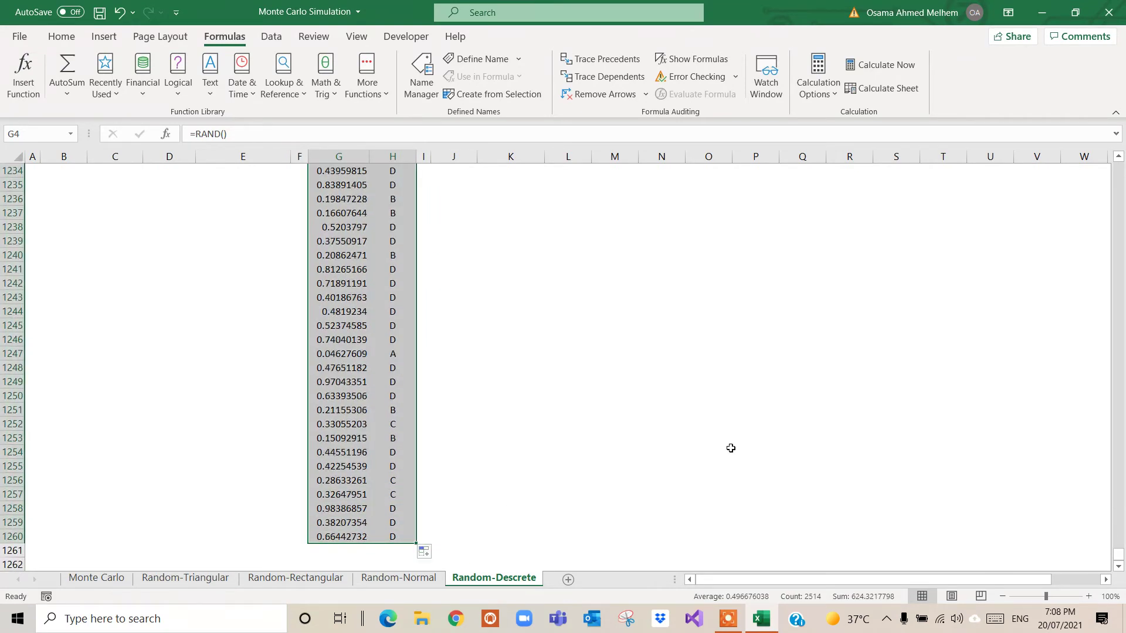
click(1120, 565)
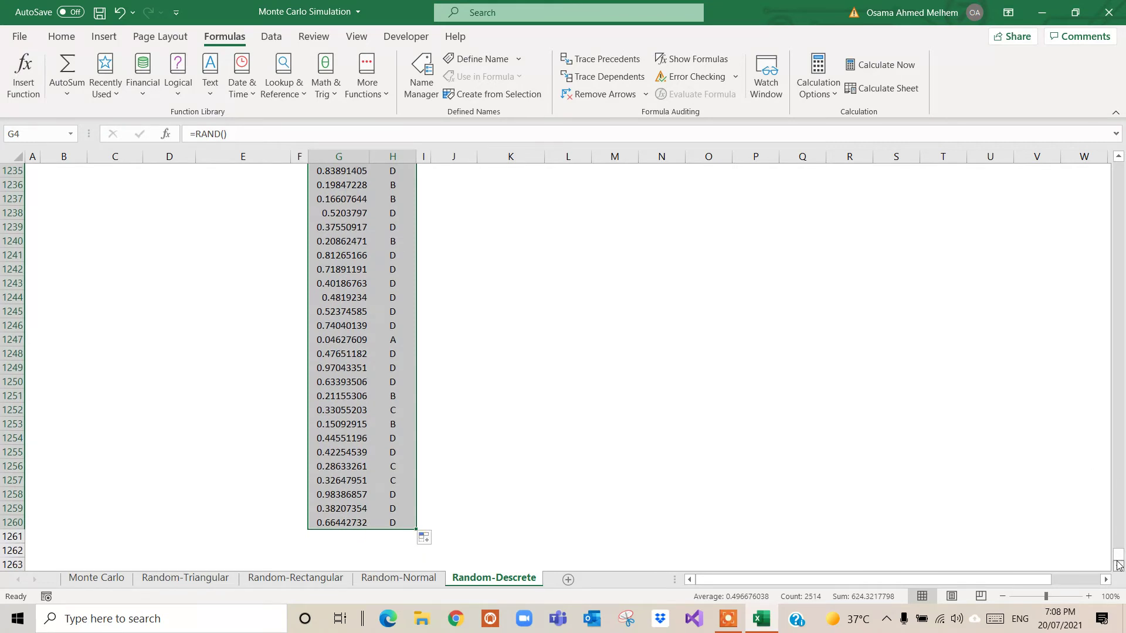
drag(1118, 555, 1120, 158)
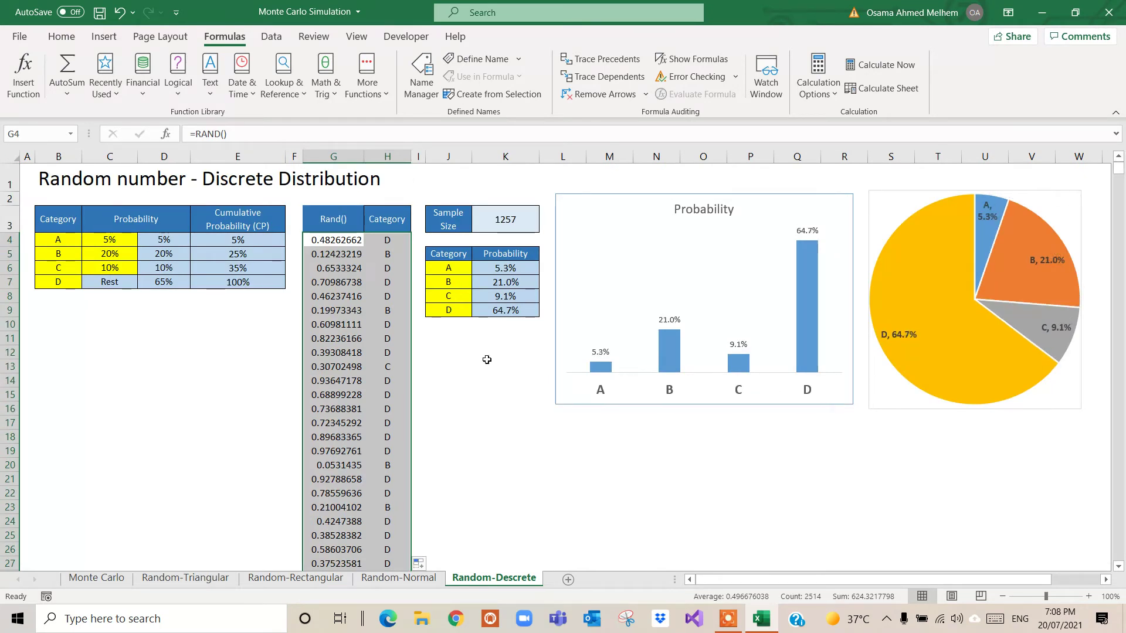
click(506, 378)
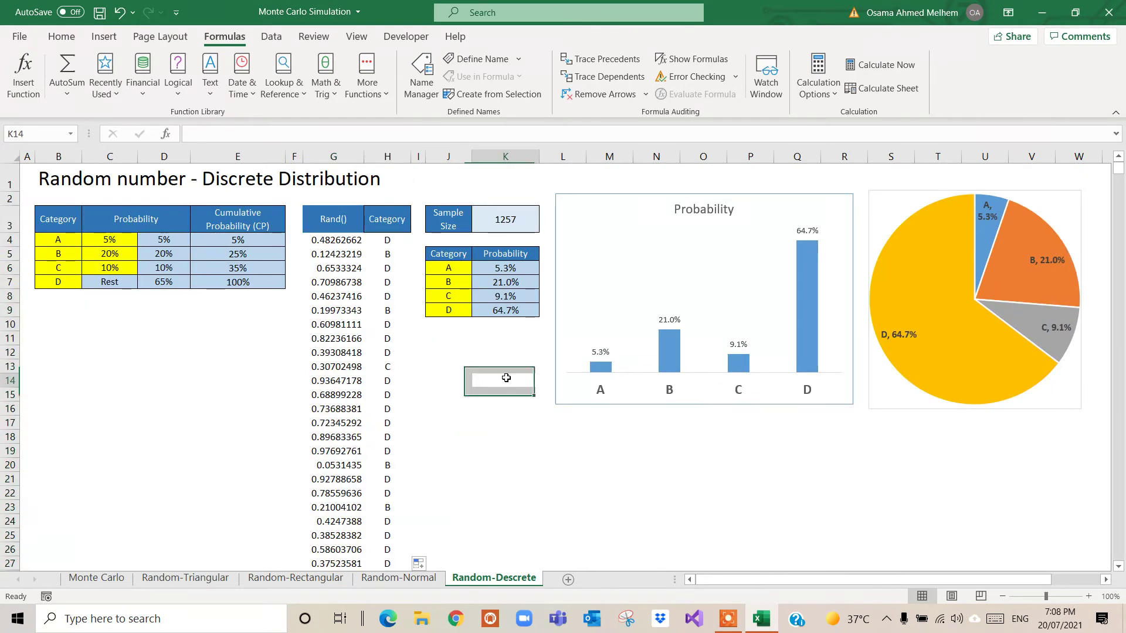
- Confirm the K3 sample size formula =COUNT(G:G), giving 1257
click(502, 218)
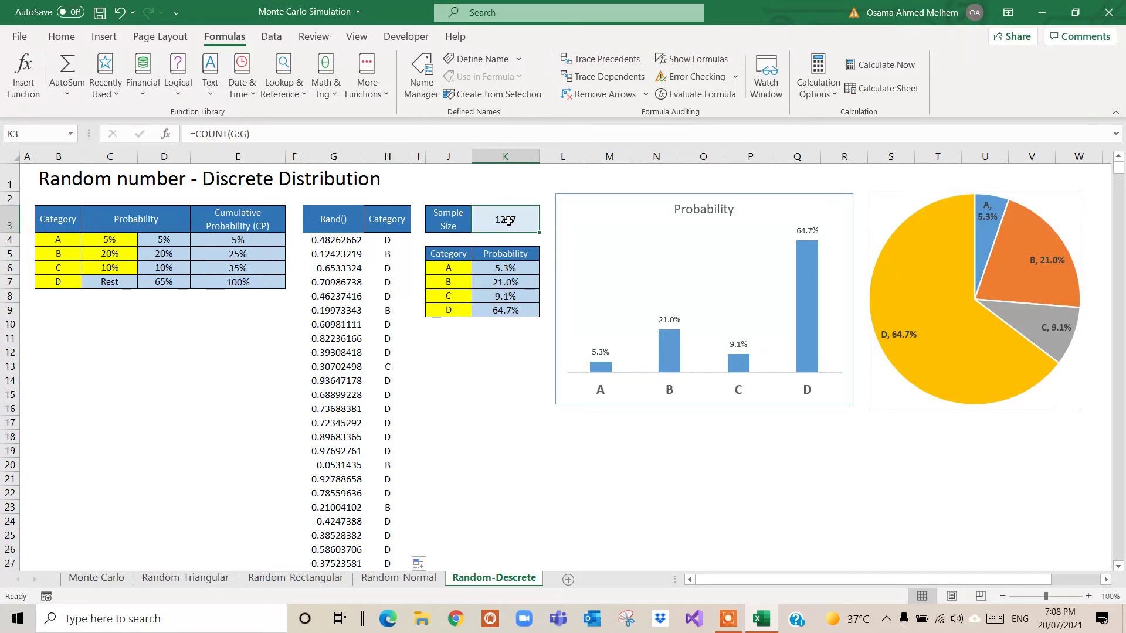
double_click(508, 221)
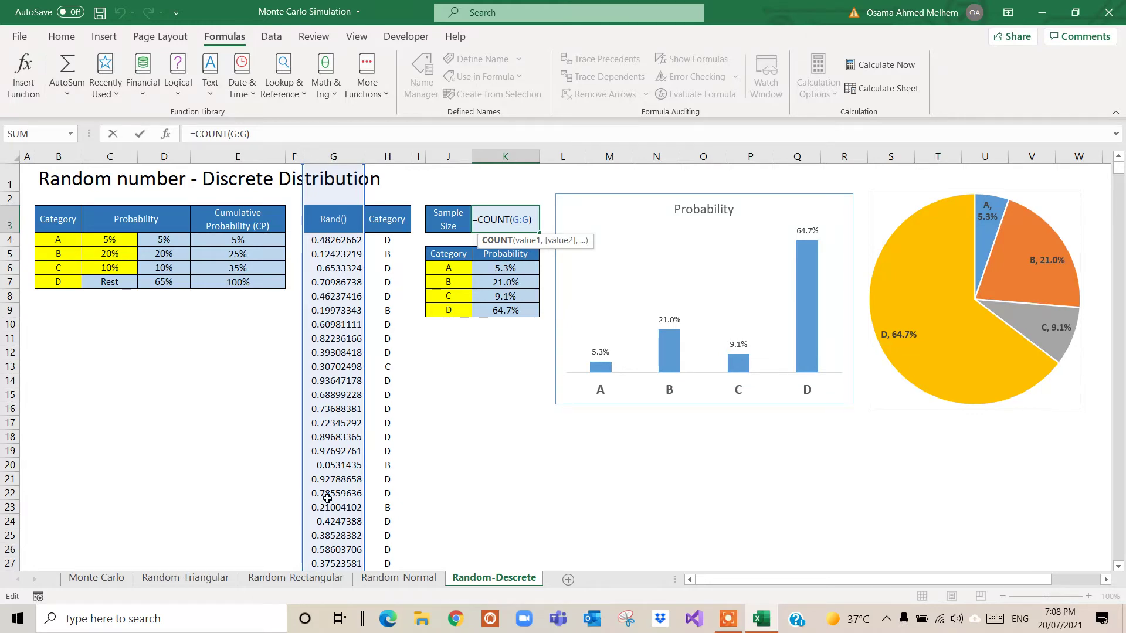
key(Return)
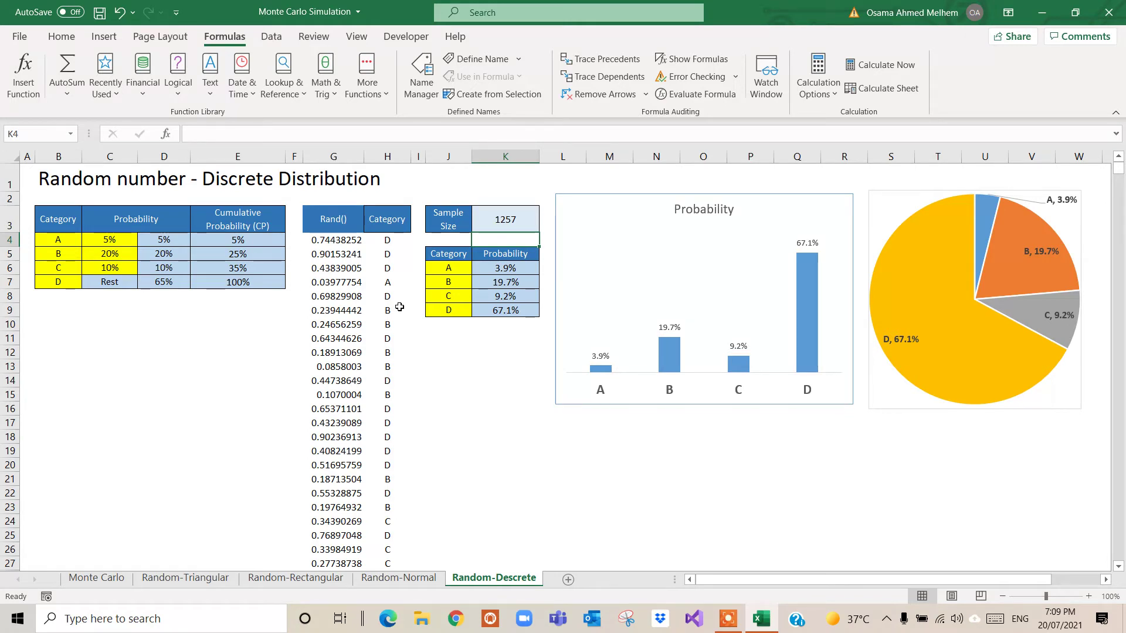
- Check category A's frequency formula, a COUNTIF of column H divided by $K$3, and commit it
click(501, 270)
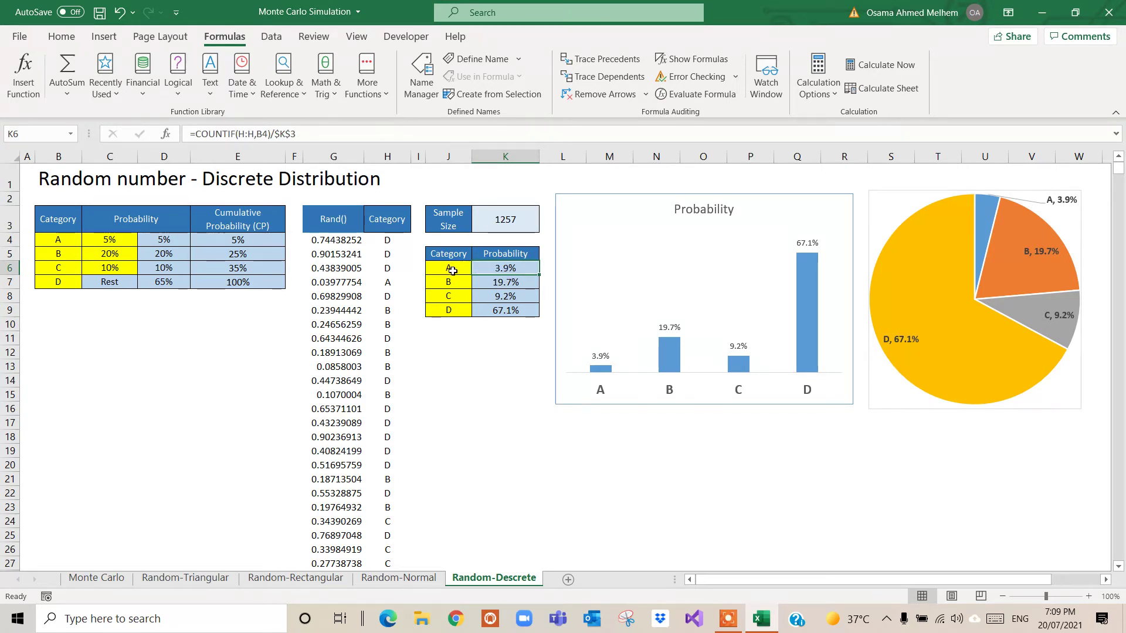
double_click(519, 267)
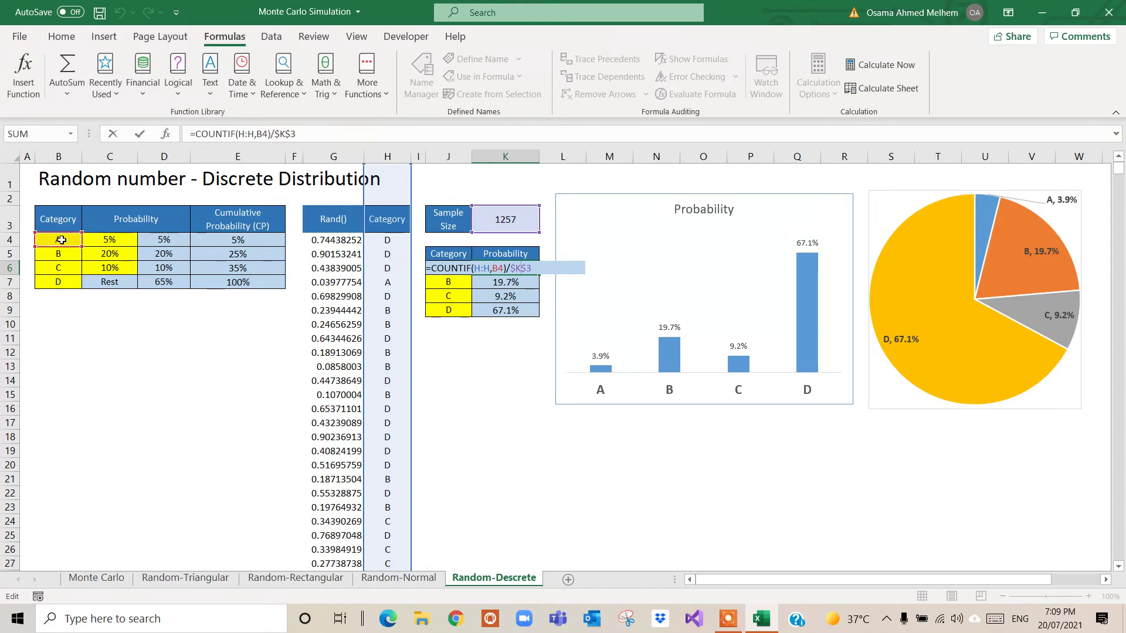
drag(61, 240, 60, 245)
key(Return)
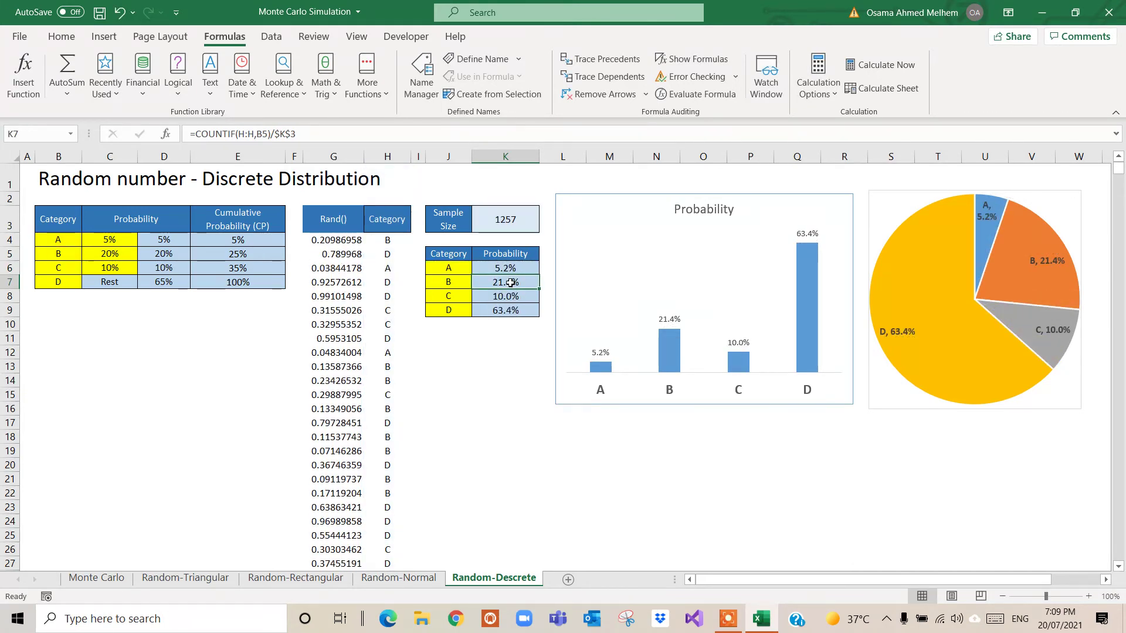
- Review the COUNTIF frequency formulas for categories B, C and D without changing them
double_click(510, 283)
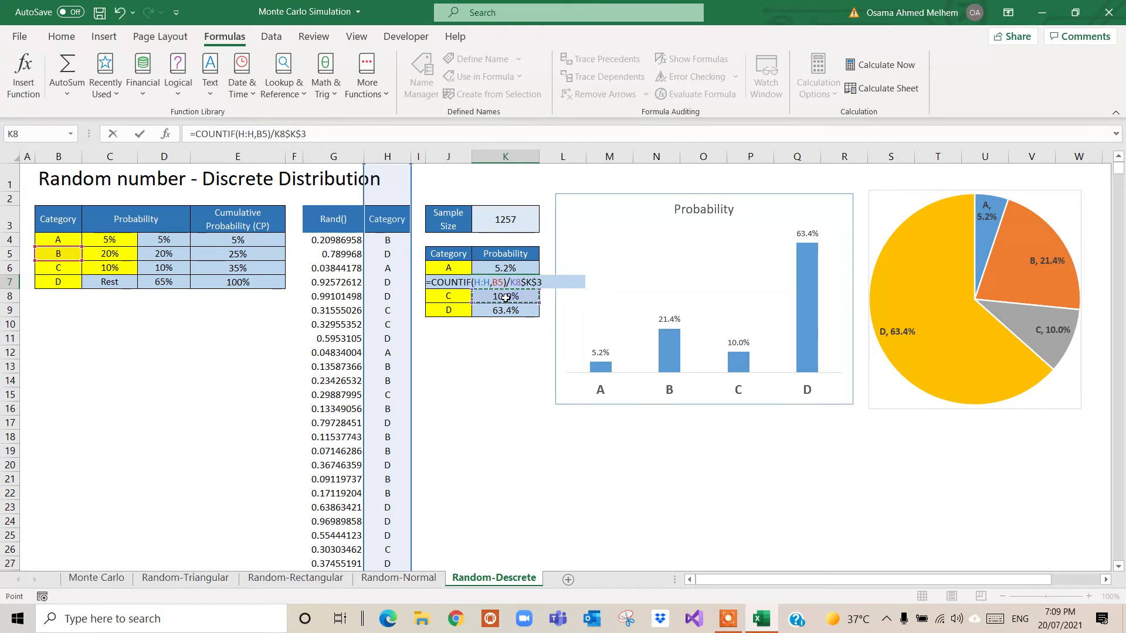
key(Escape)
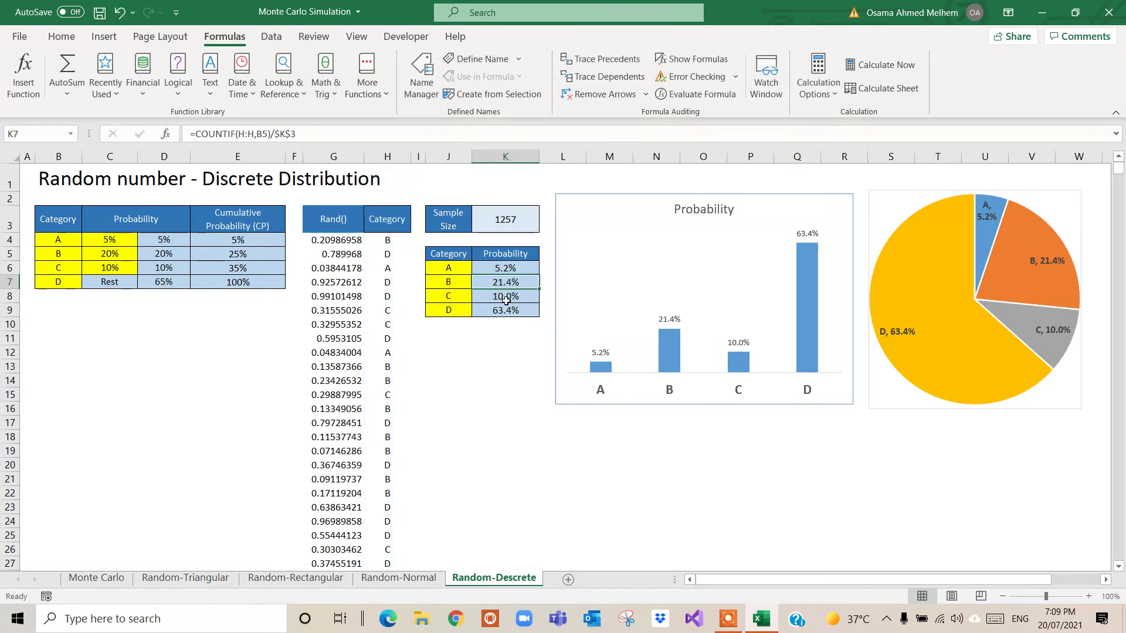
double_click(506, 300)
key(Escape)
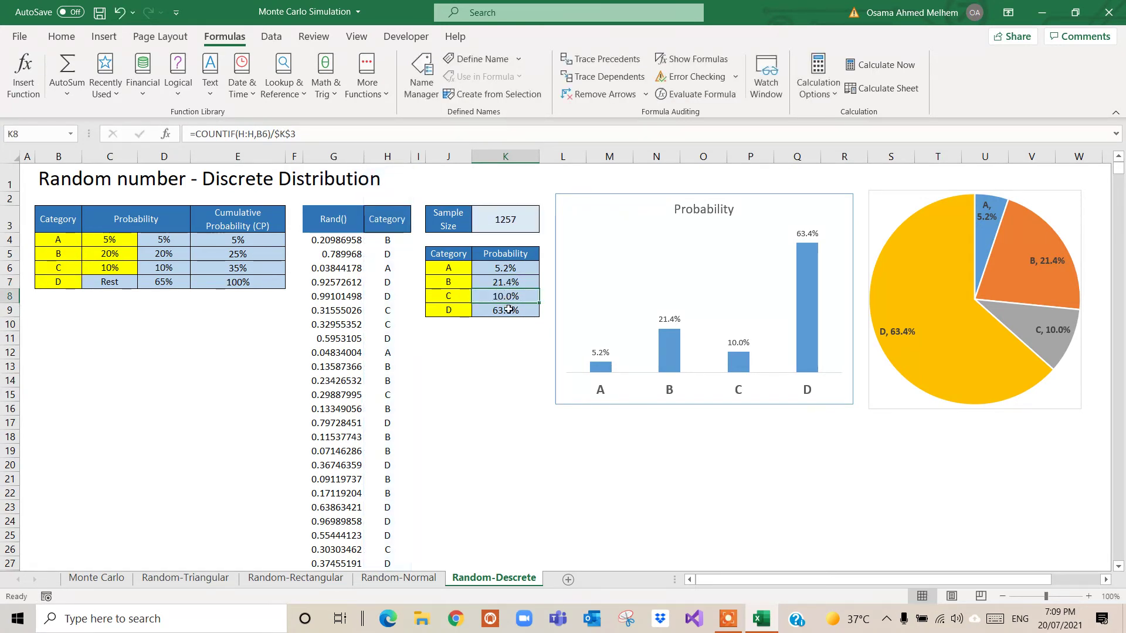
double_click(509, 311)
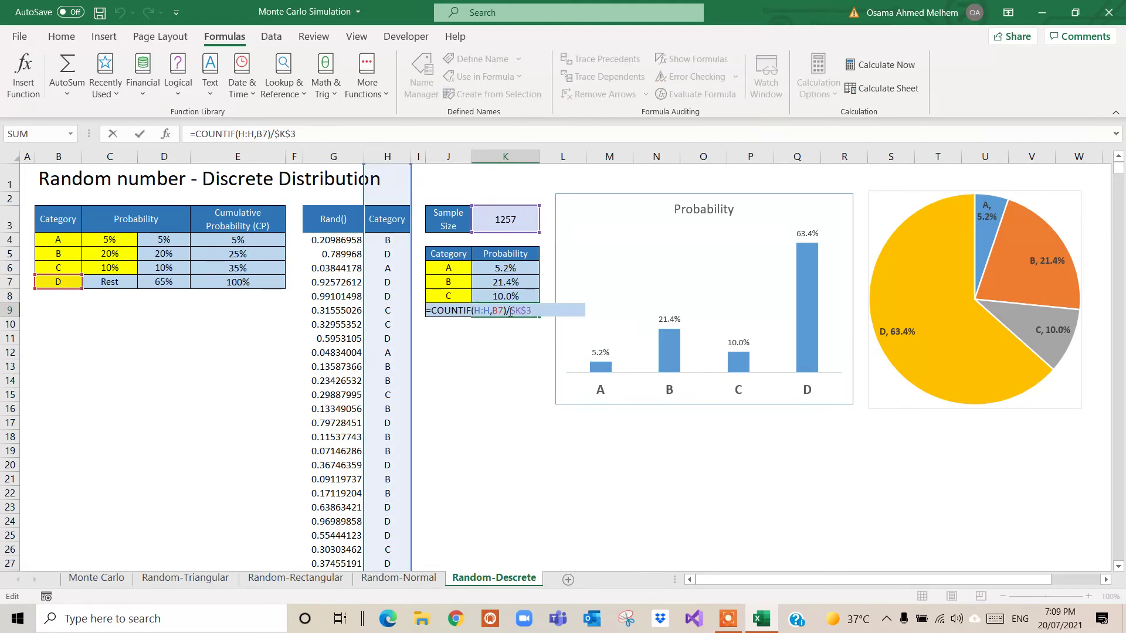
key(Escape)
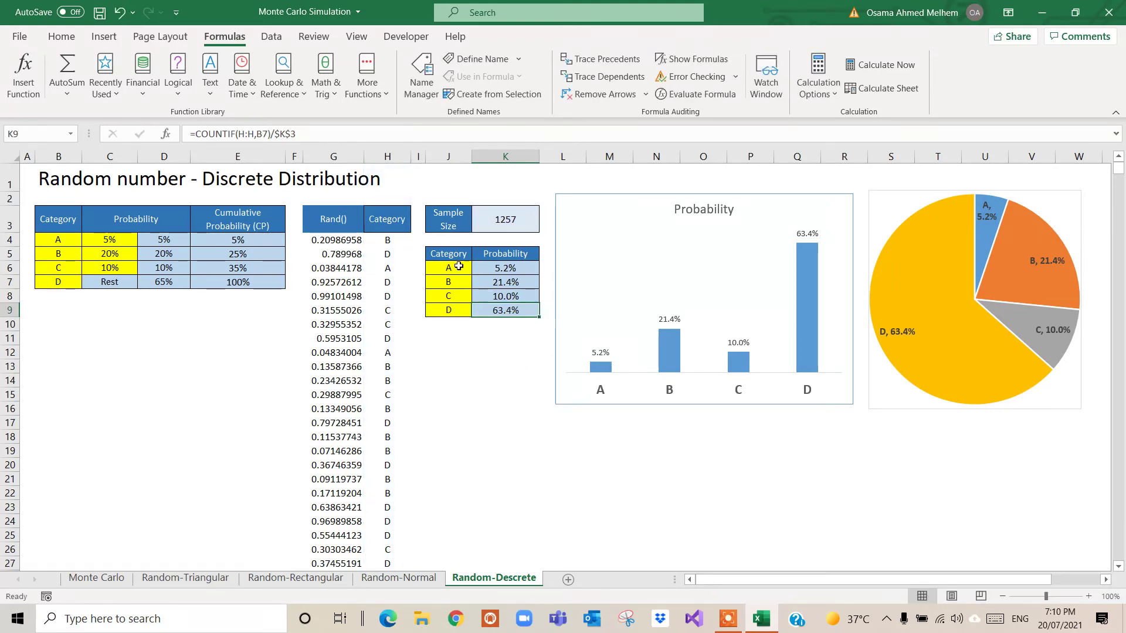
- Insert a Clustered Column chart of the J5:K9 category probability table from Recommended Charts
drag(449, 253, 498, 310)
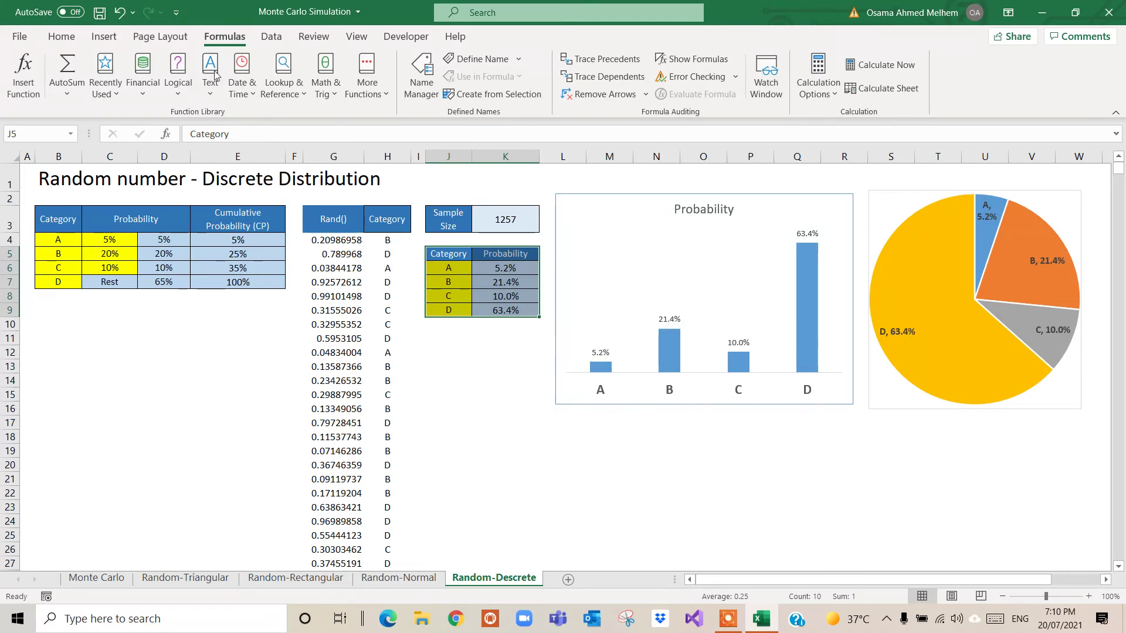
click(104, 41)
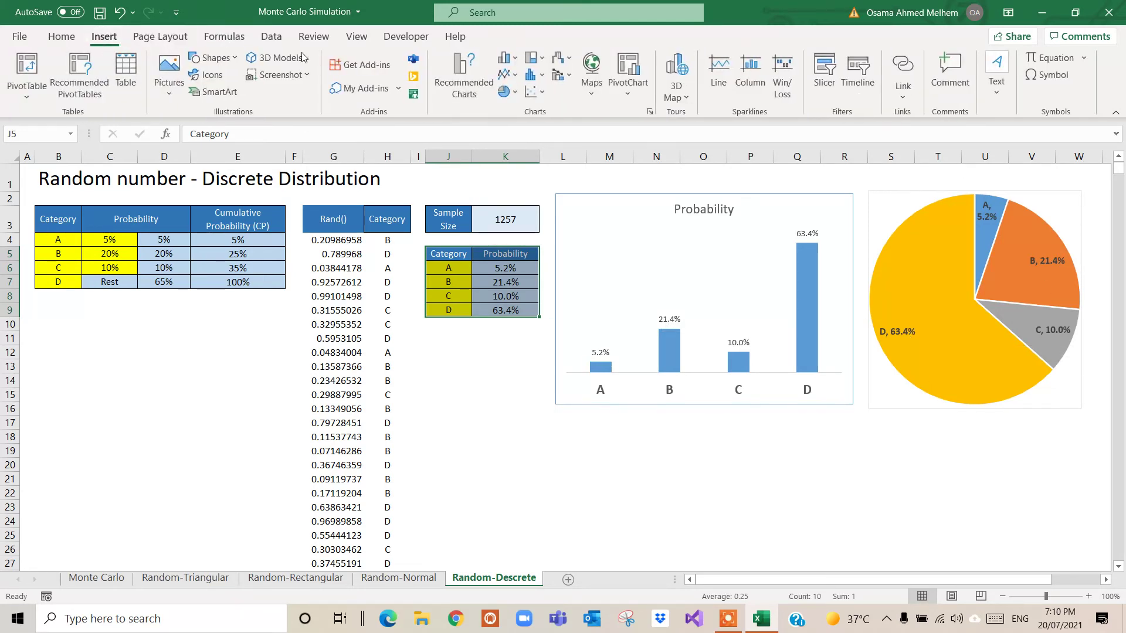
click(457, 82)
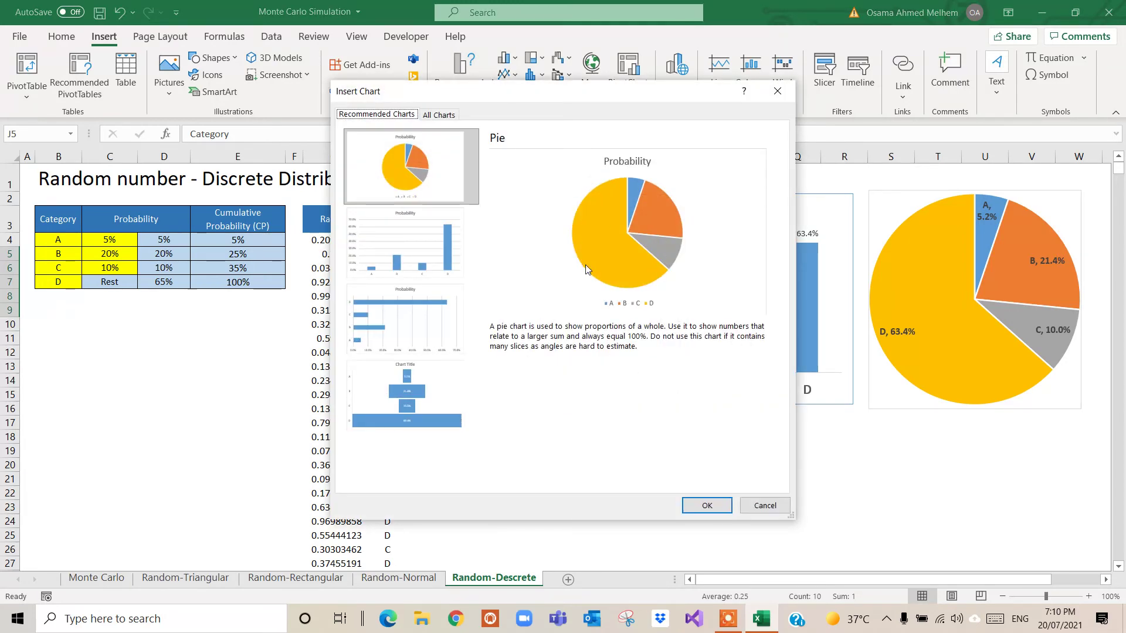
click(398, 251)
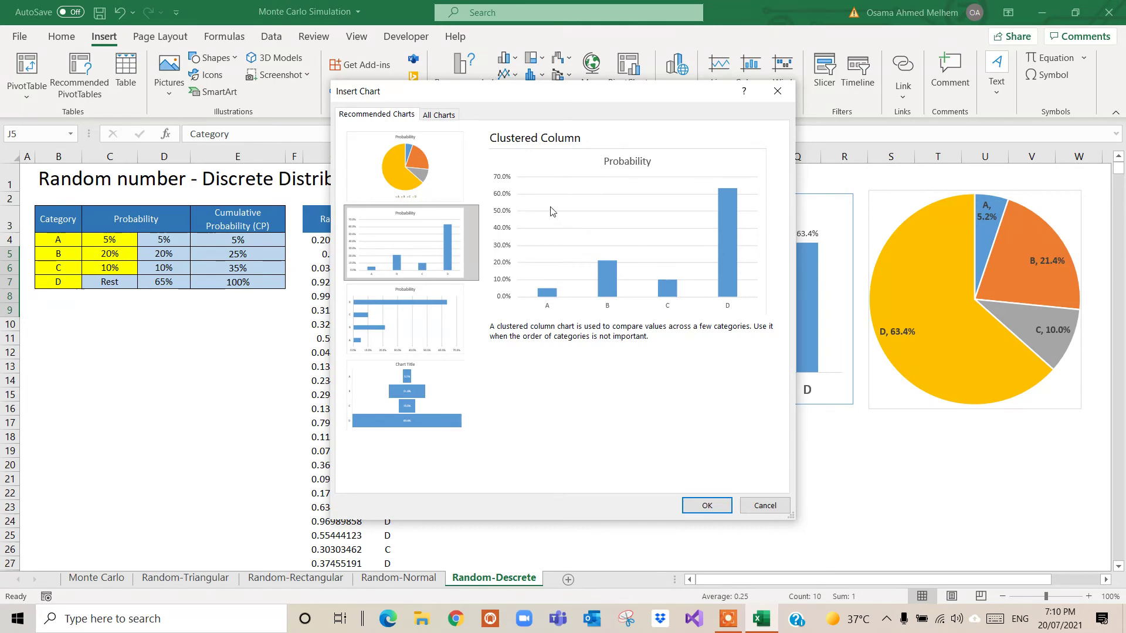
click(708, 509)
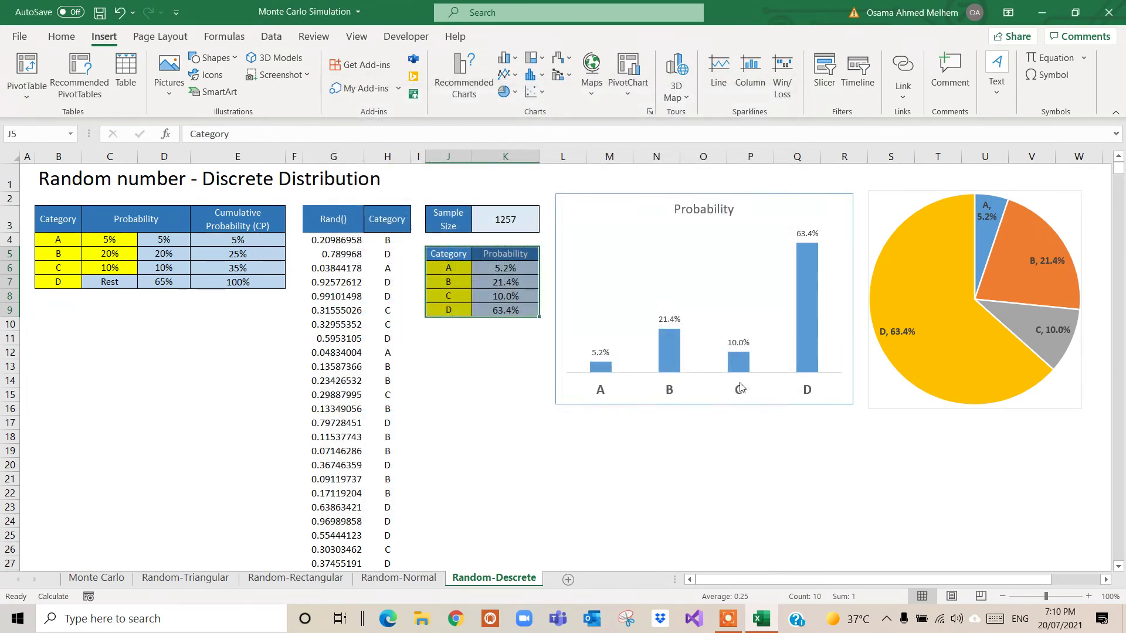
click(624, 464)
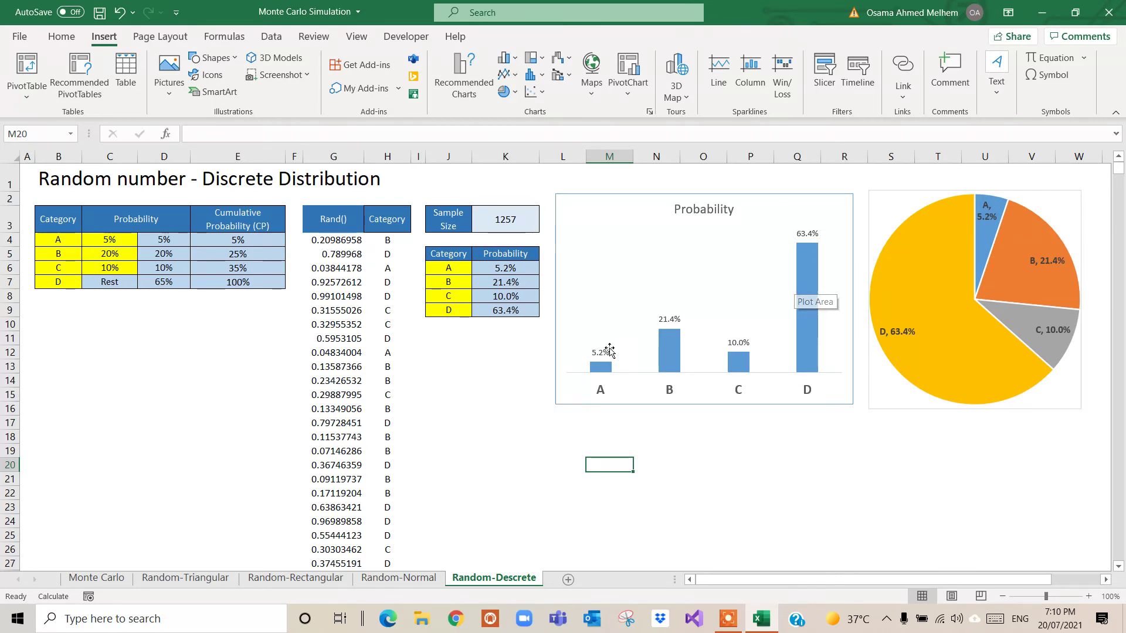
- Run Calculate Now repeatedly to redraw samples, ending at 5.1%, 20.6%, 8.1% and 66.2%
click(467, 369)
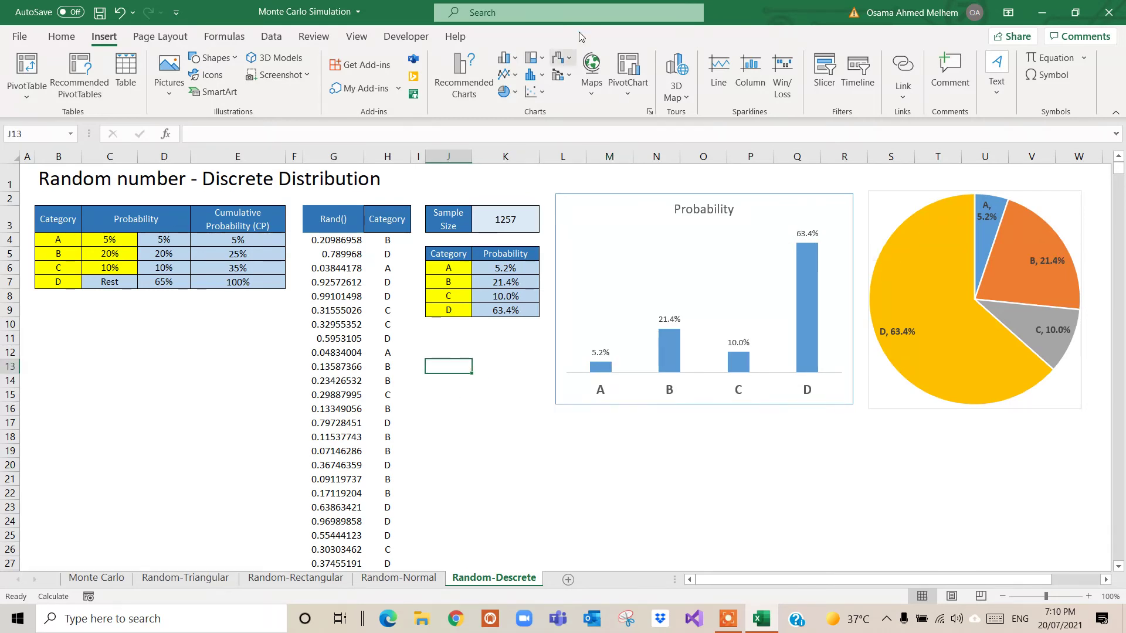
click(223, 41)
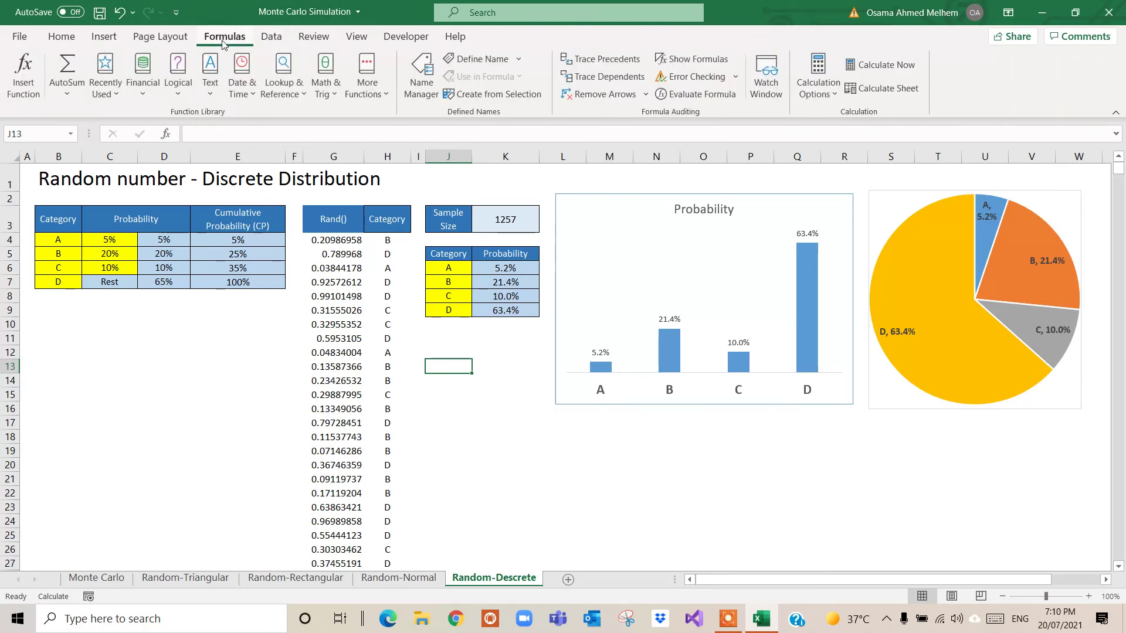
click(896, 69)
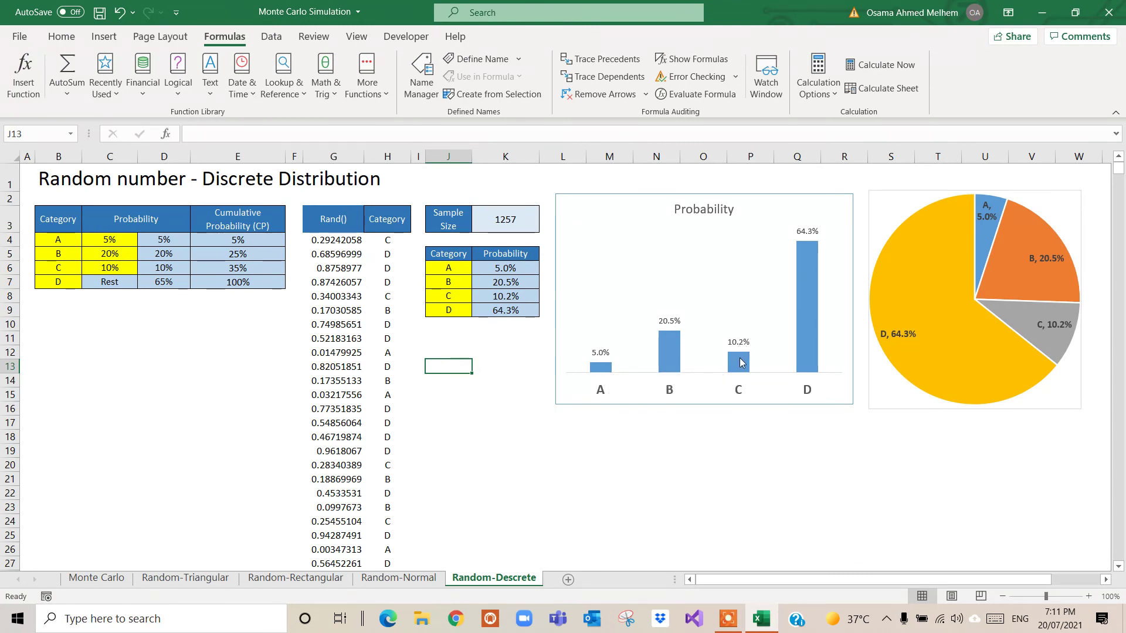
mouse_move(805, 299)
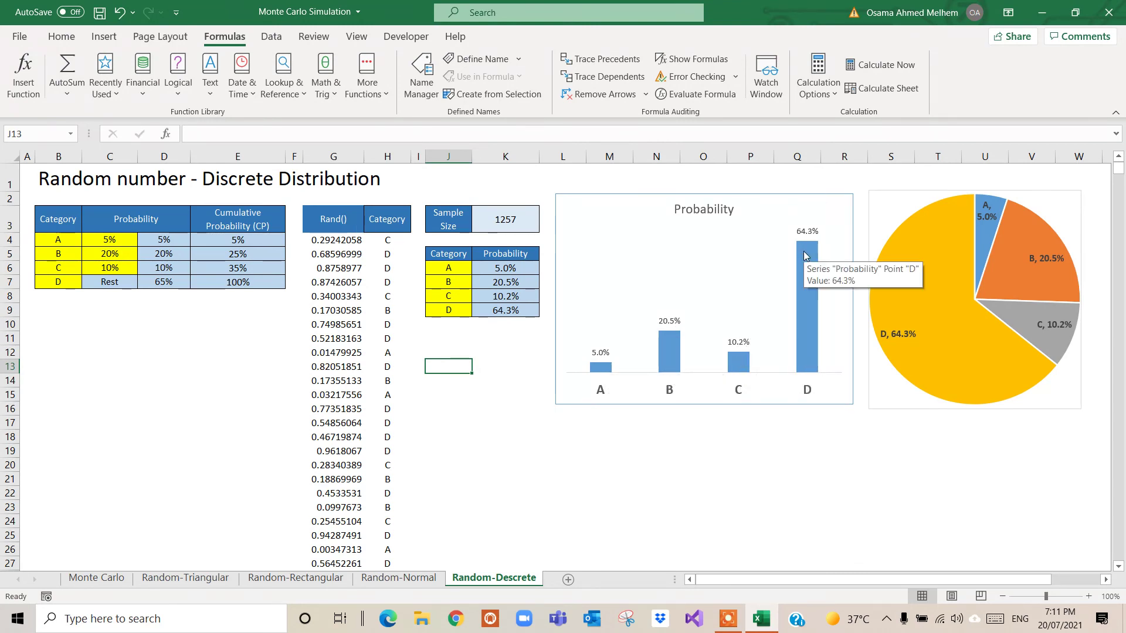
click(883, 65)
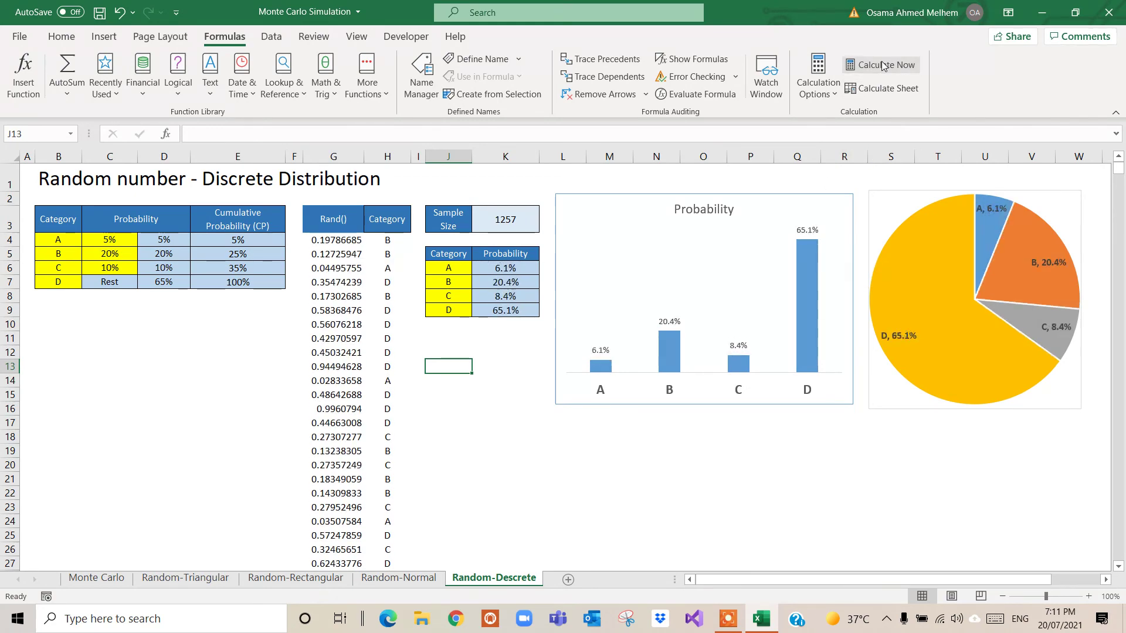
click(882, 65)
click(883, 65)
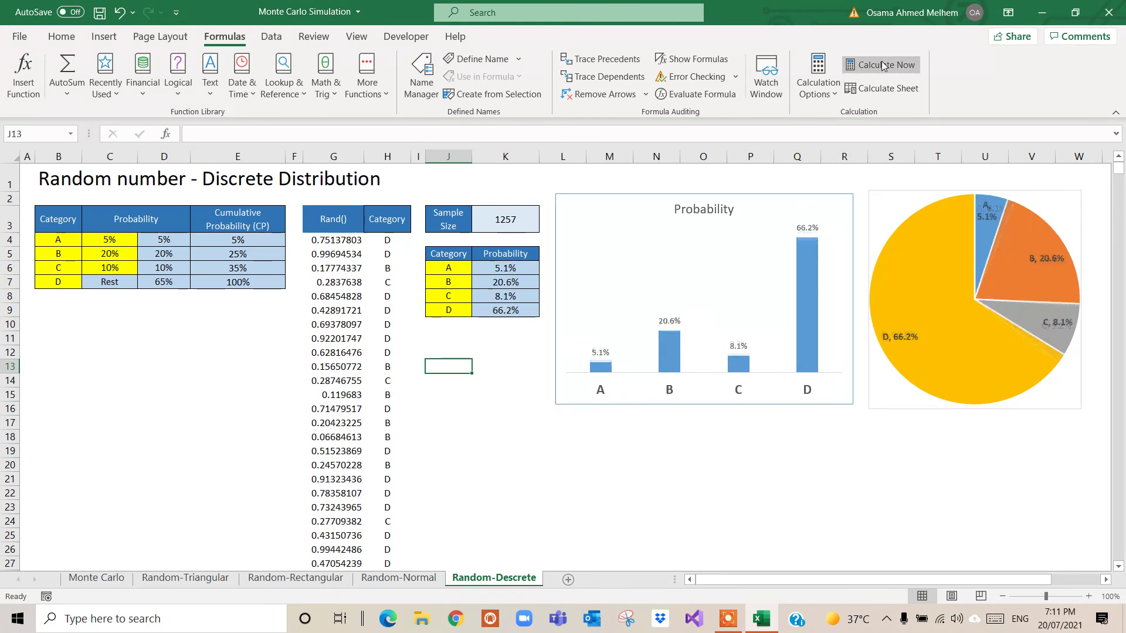
click(882, 65)
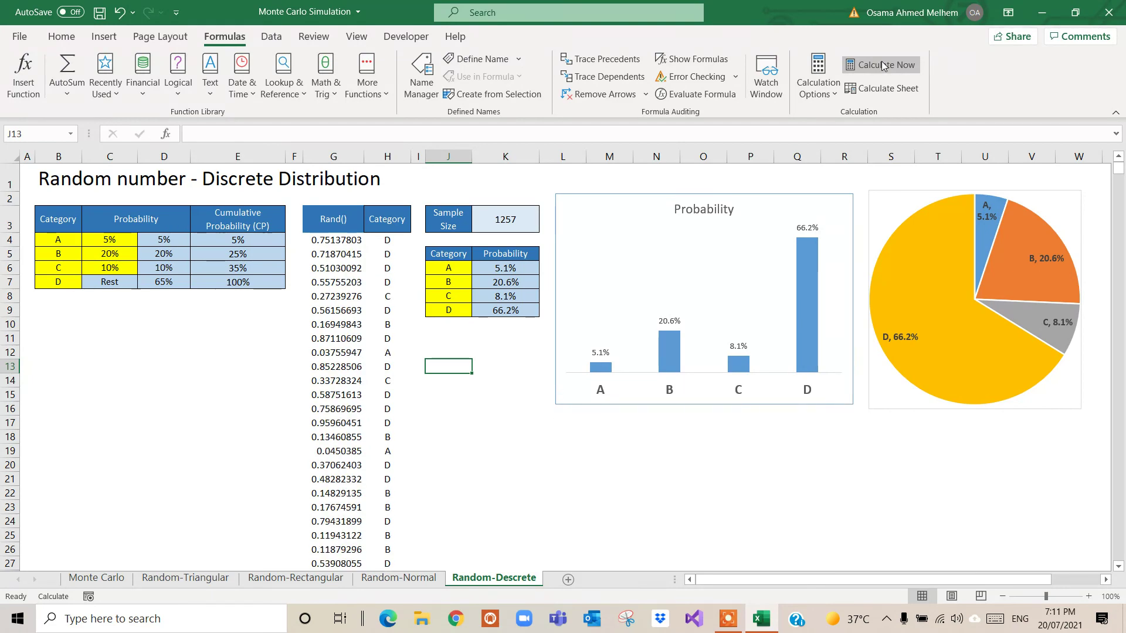
click(882, 65)
click(882, 65)
click(883, 65)
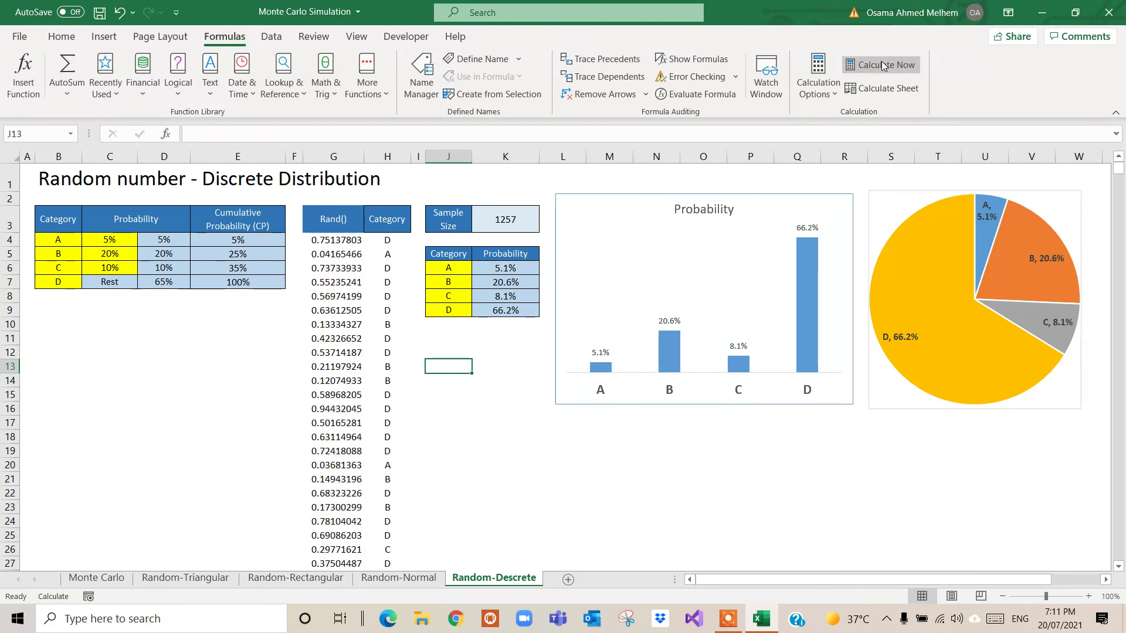
- Change category A's probability in C4 to 7%, then to 30%, leaving D at 40%
mouse_move(109, 239)
mouse_down()
mouse_move(154, 389)
mouse_move(104, 240)
mouse_up()
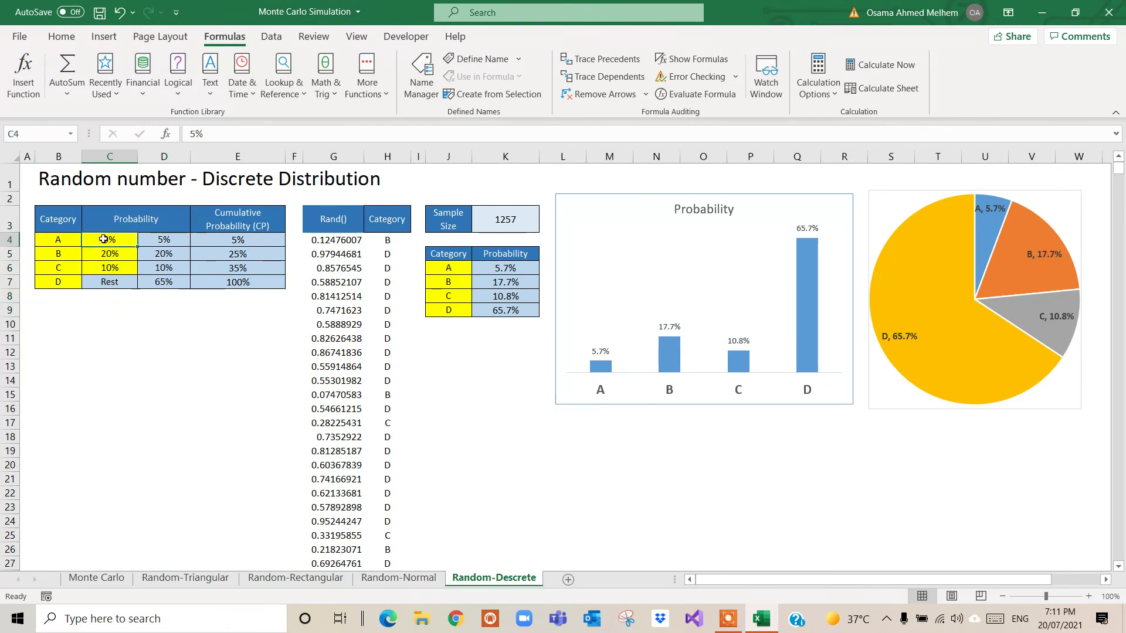
text(7)
key(Return)
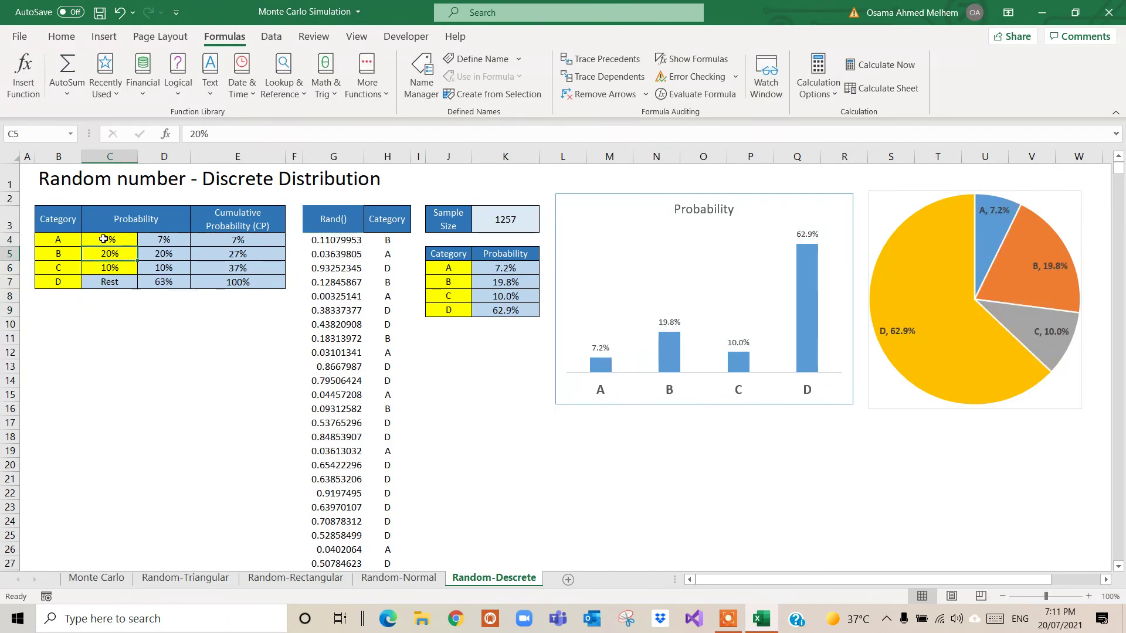
click(110, 239)
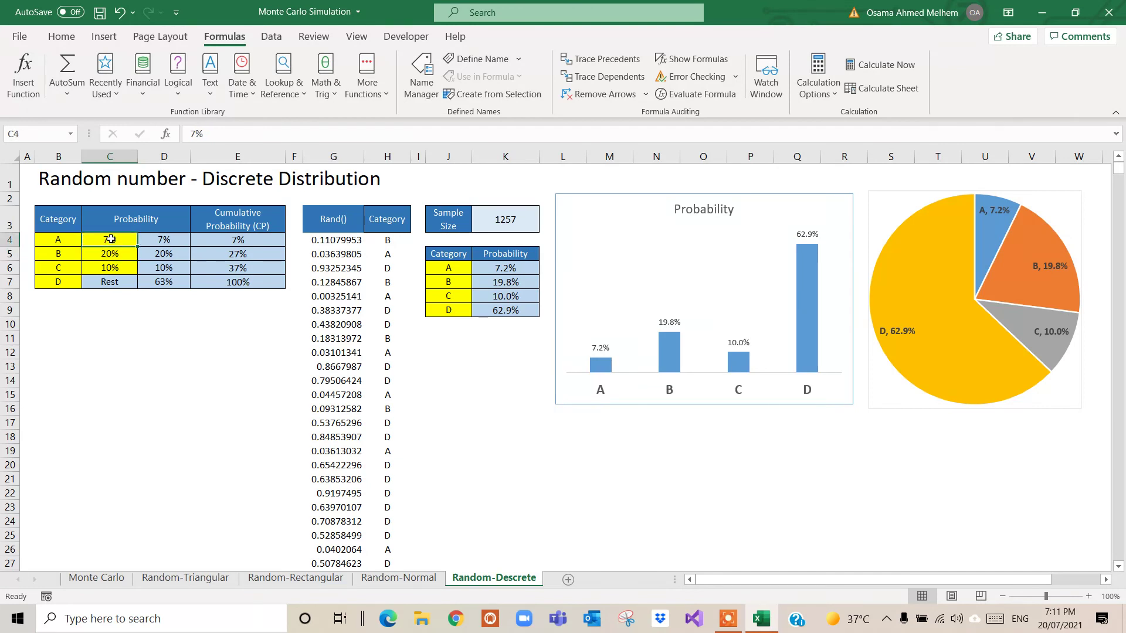
text(30)
key(Return)
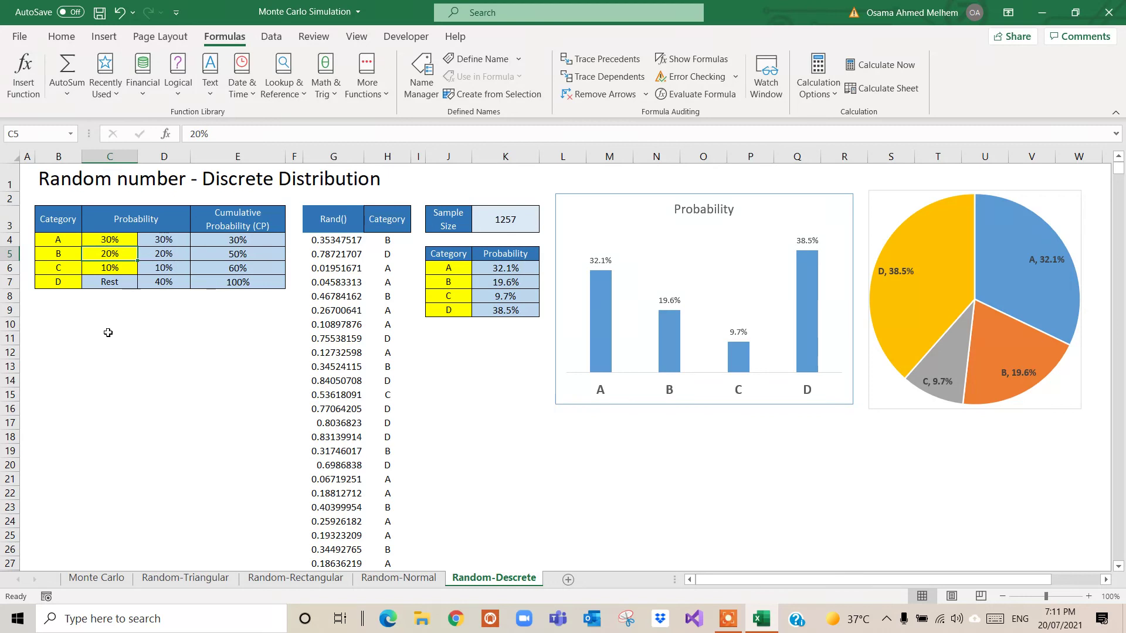
click(102, 400)
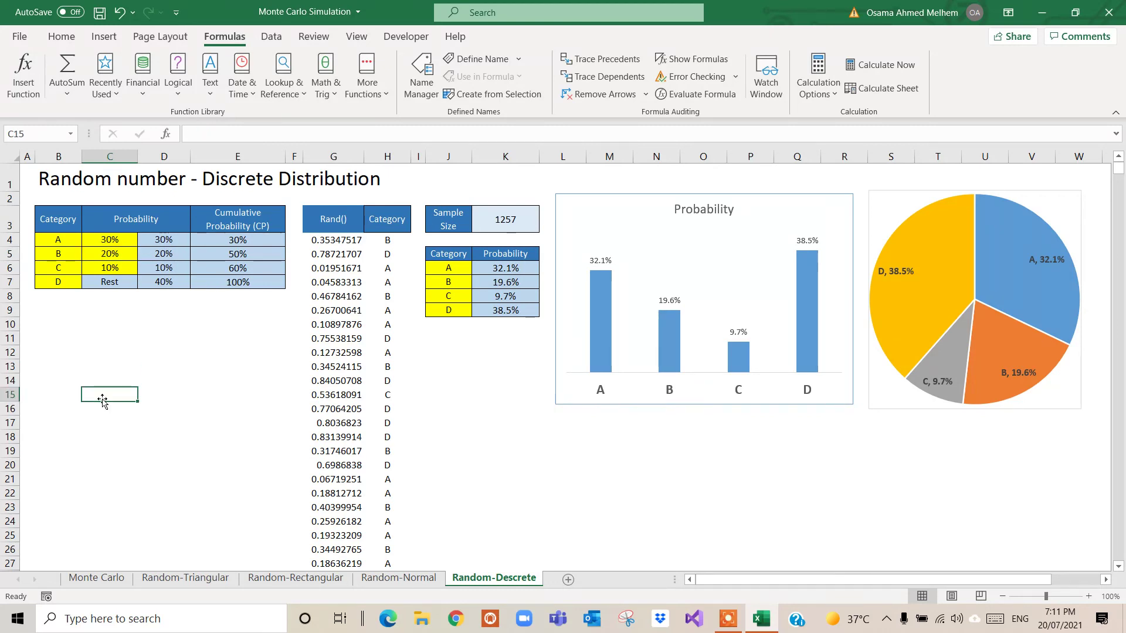